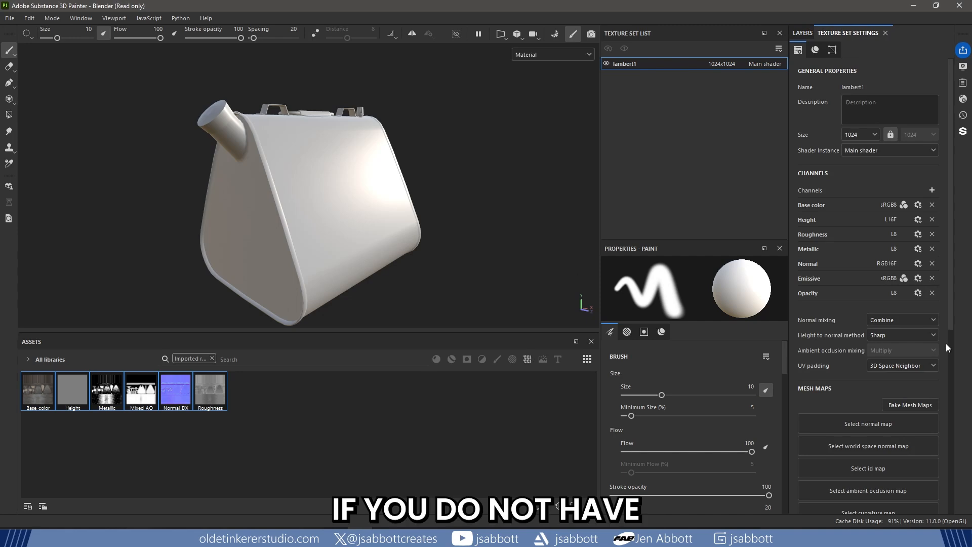
# - Bake only the Curvature mesh map for lambert1, excluding all other map types, and return to painting mode
pyautogui.click(915, 405)
pyautogui.click(28, 290)
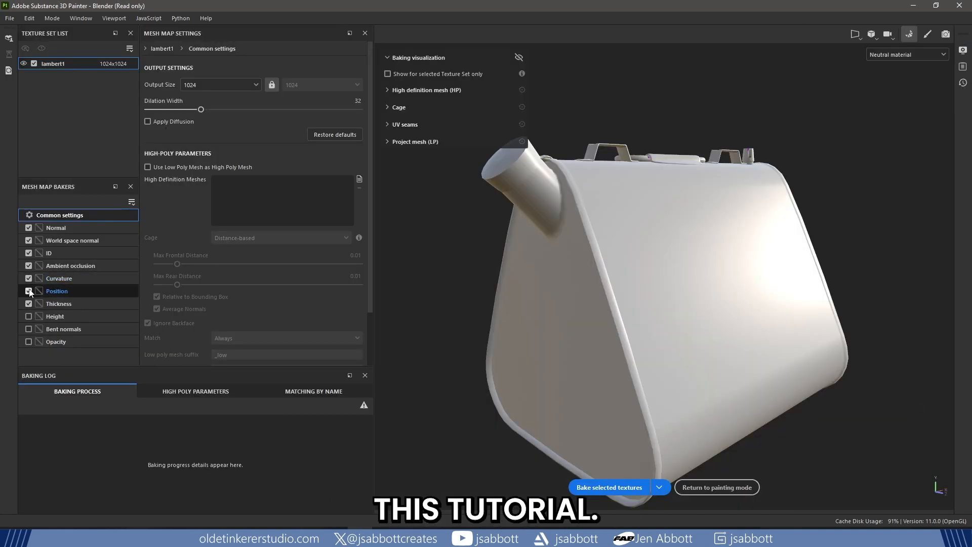
pyautogui.click(29, 303)
pyautogui.click(28, 266)
pyautogui.click(29, 252)
pyautogui.click(28, 240)
pyautogui.click(29, 227)
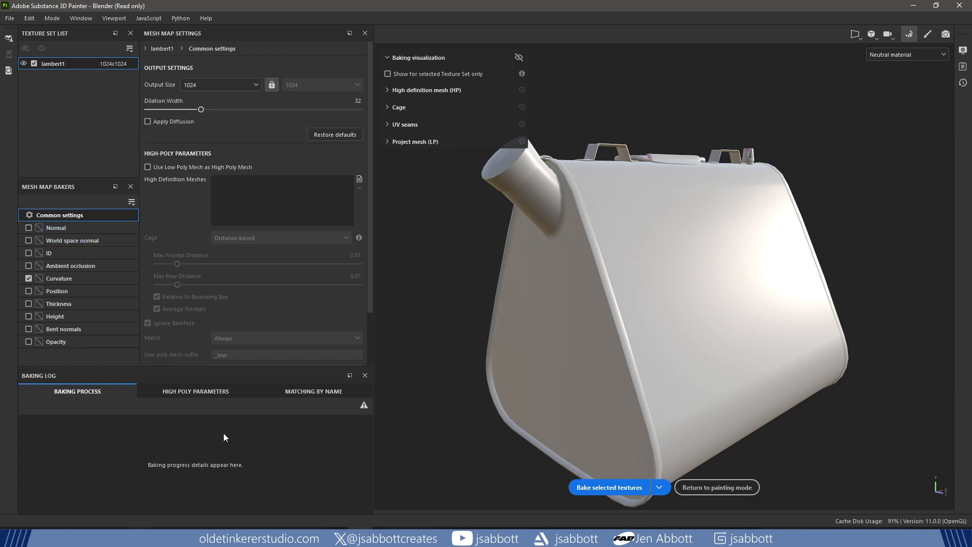
pyautogui.click(595, 487)
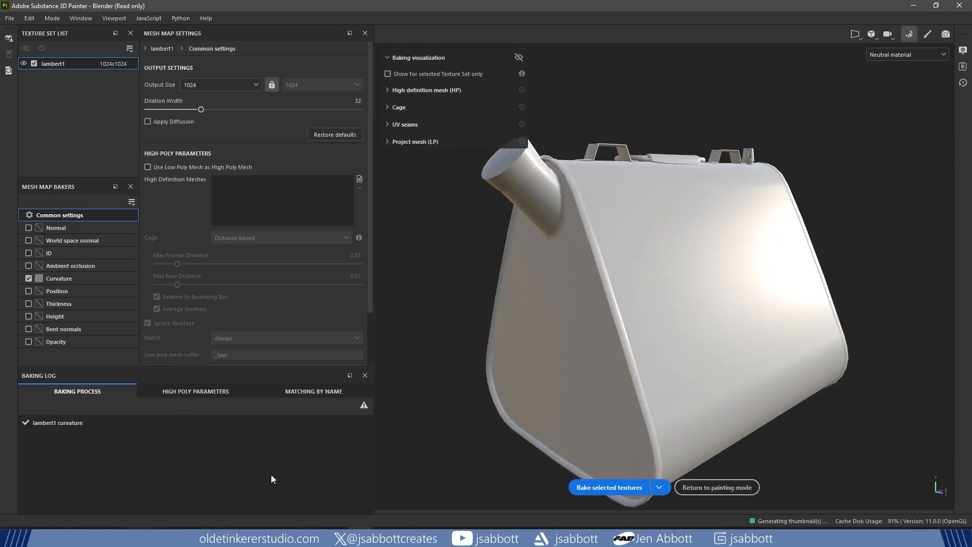
pyautogui.click(717, 487)
# - Assign Normal_DX, Mixed_AO and Height to the texture set's normal, ambient occlusion and height mesh map slots
pyautogui.scroll(-5, 840, 375)
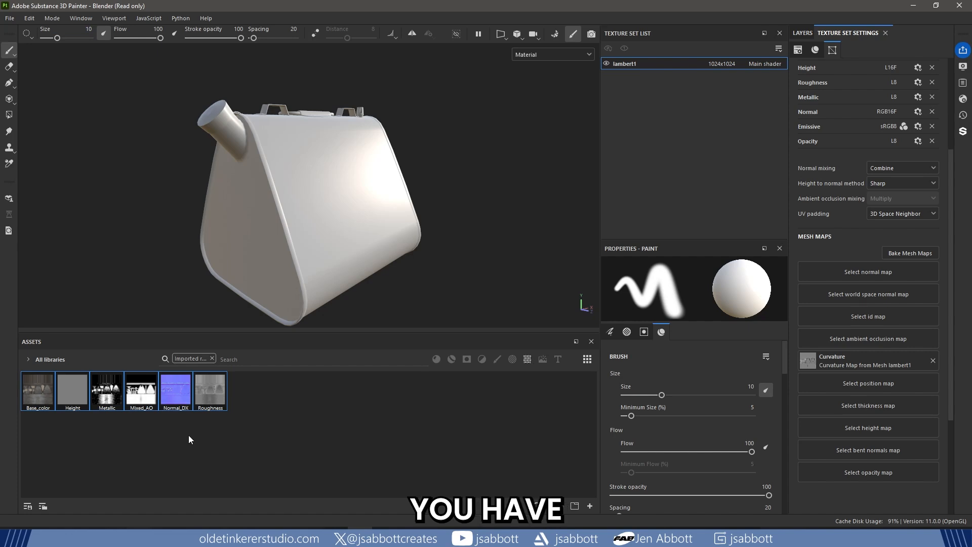
pyautogui.click(178, 401)
pyautogui.moveTo(174, 394); pyautogui.dragTo(859, 275)
pyautogui.moveTo(141, 390); pyautogui.dragTo(845, 334)
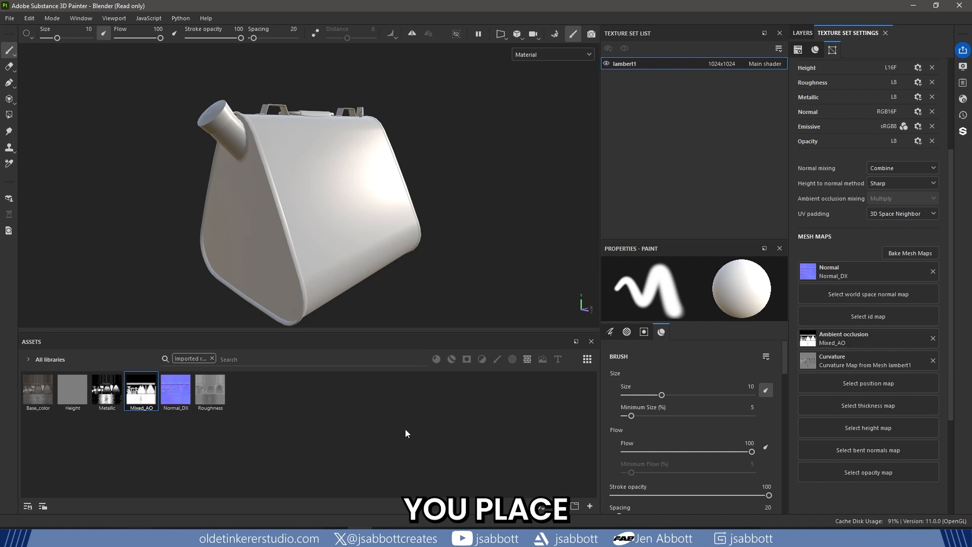
pyautogui.click(67, 396)
pyautogui.moveTo(67, 396); pyautogui.dragTo(861, 421)
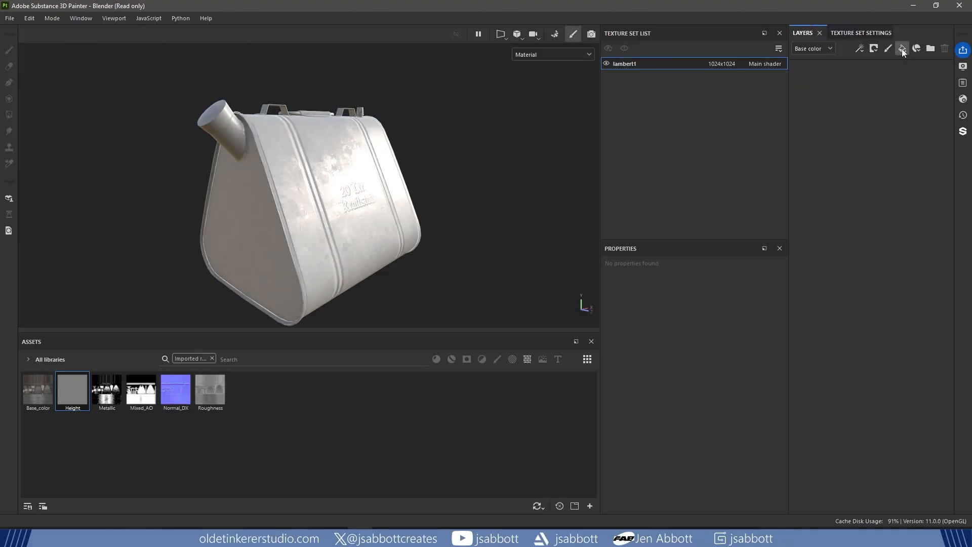
# - Add a fill layer and rename it Base
pyautogui.click(902, 48)
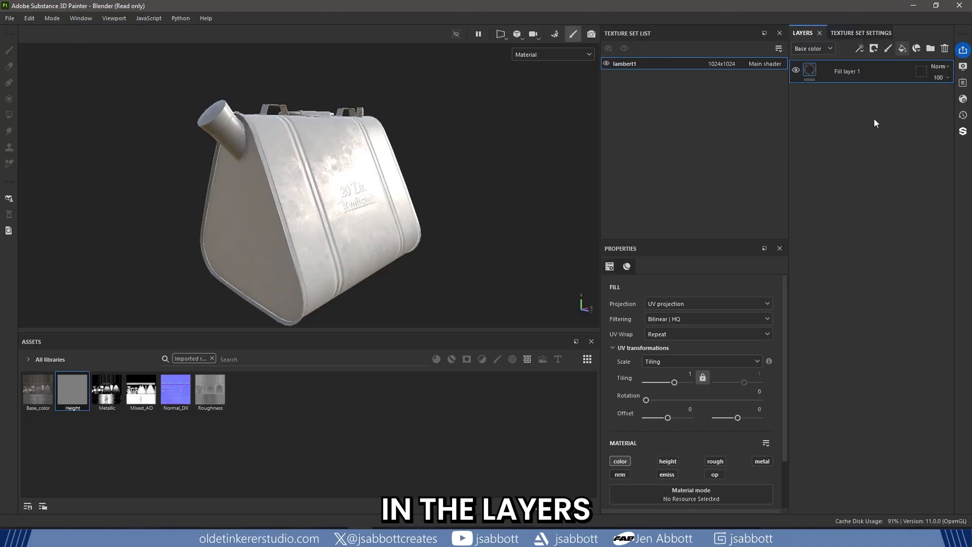
pyautogui.doubleClick(835, 71)
pyautogui.write('B')
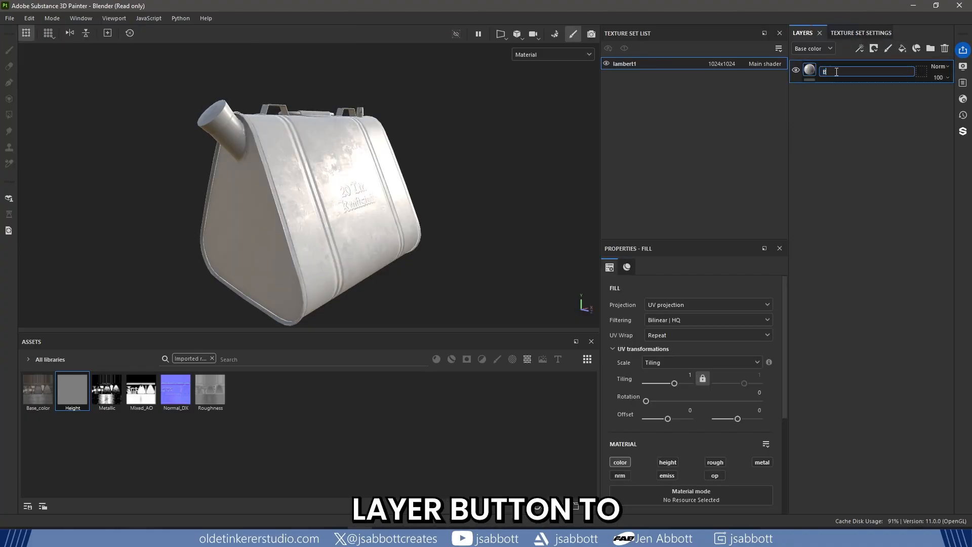
pyautogui.write('ase')
pyautogui.press('Return')
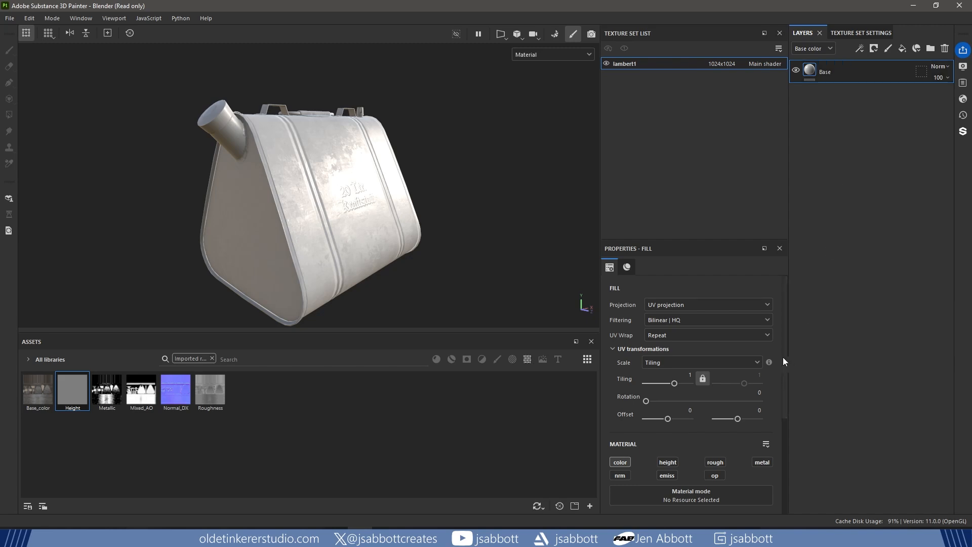
# - Assign the Base_color texture to the Base layer's color channel and the Height texture to its enabled height channel
pyautogui.moveTo(786, 342); pyautogui.dragTo(786, 429)
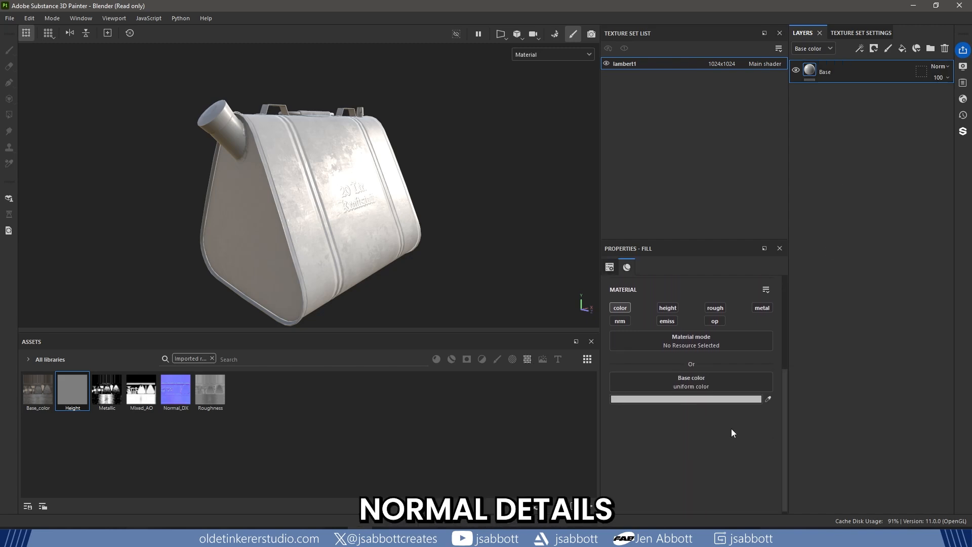
pyautogui.moveTo(35, 394); pyautogui.dragTo(667, 379)
pyautogui.click(668, 308)
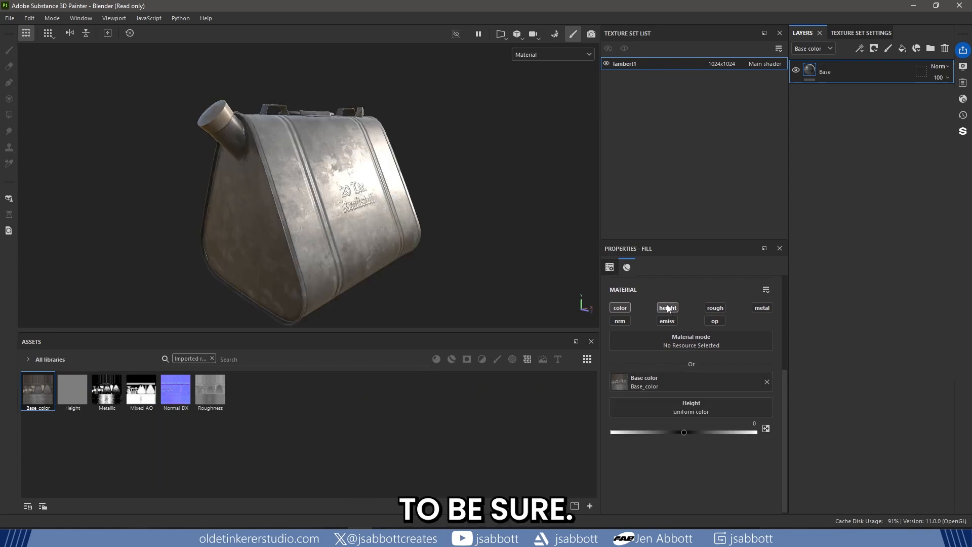
pyautogui.moveTo(74, 387); pyautogui.dragTo(662, 404)
# - Enable the Base layer's roughness, metallic and normal channels and assign them the Roughness, Metallic and Normal_DX textures
pyautogui.click(714, 310)
pyautogui.moveTo(201, 394); pyautogui.dragTo(666, 434)
pyautogui.click(762, 308)
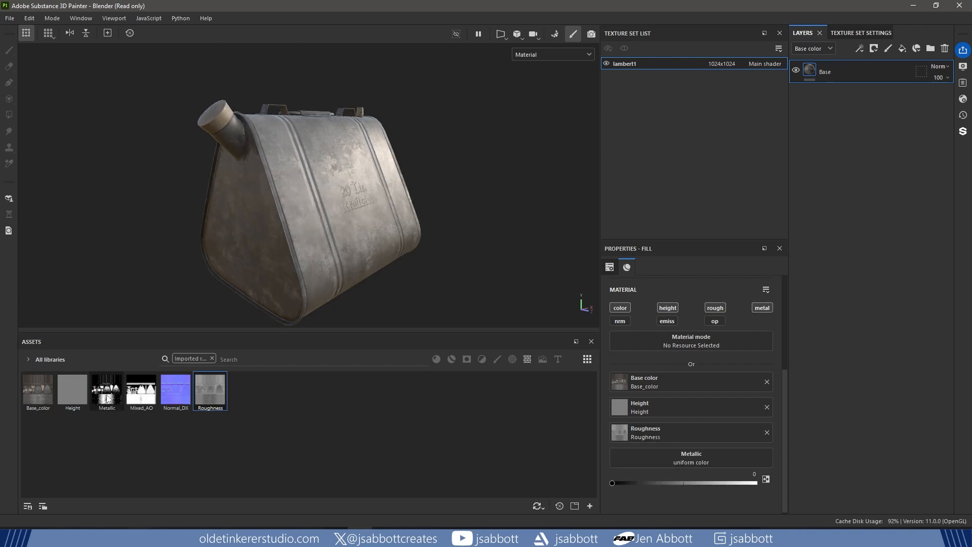
pyautogui.moveTo(106, 390); pyautogui.dragTo(654, 458)
pyautogui.click(620, 321)
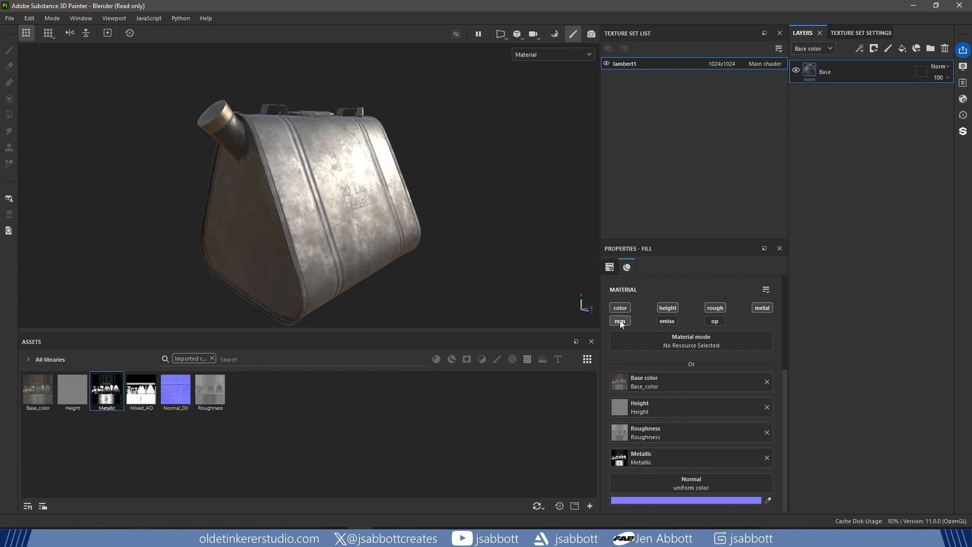
pyautogui.moveTo(175, 391); pyautogui.dragTo(660, 478)
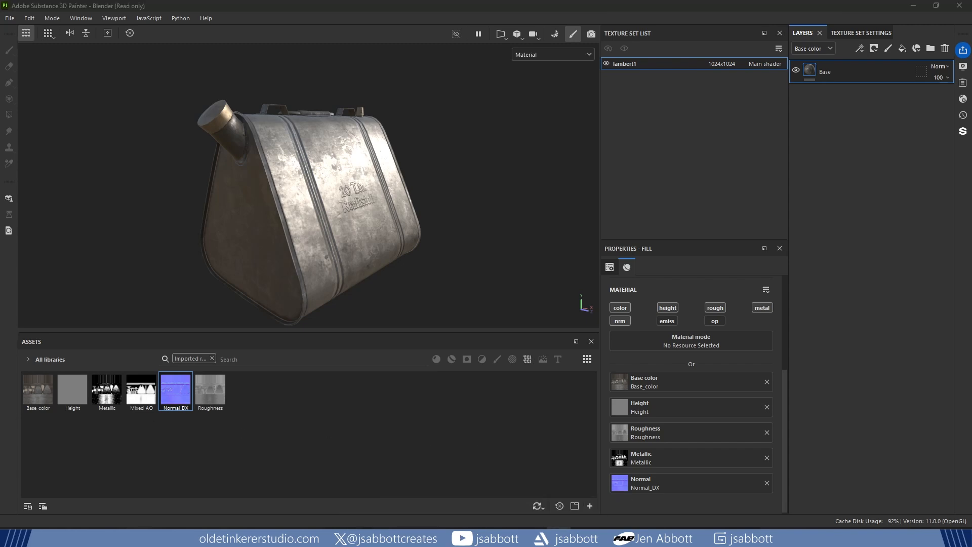
# - Add a paint layer above Base and rename it Normal Details
pyautogui.click(887, 50)
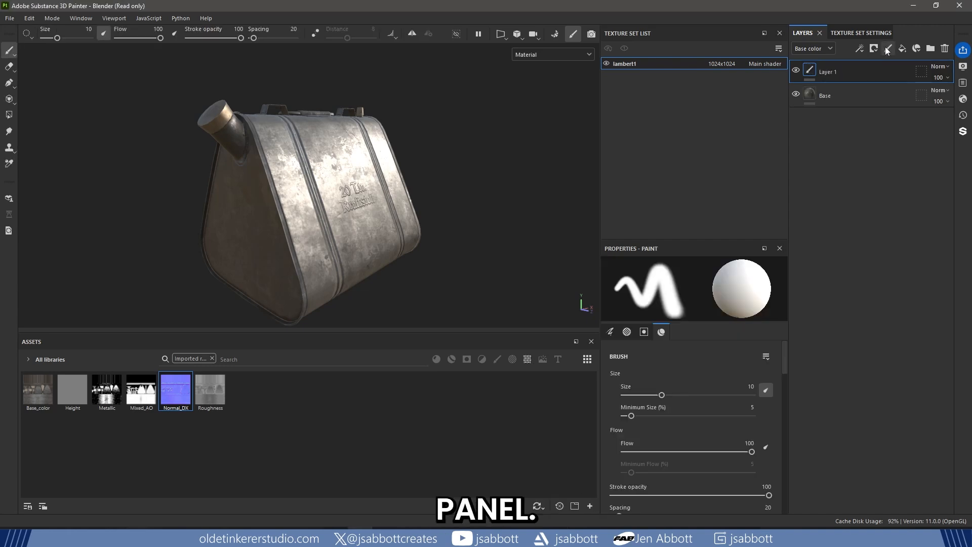
pyautogui.doubleClick(824, 72)
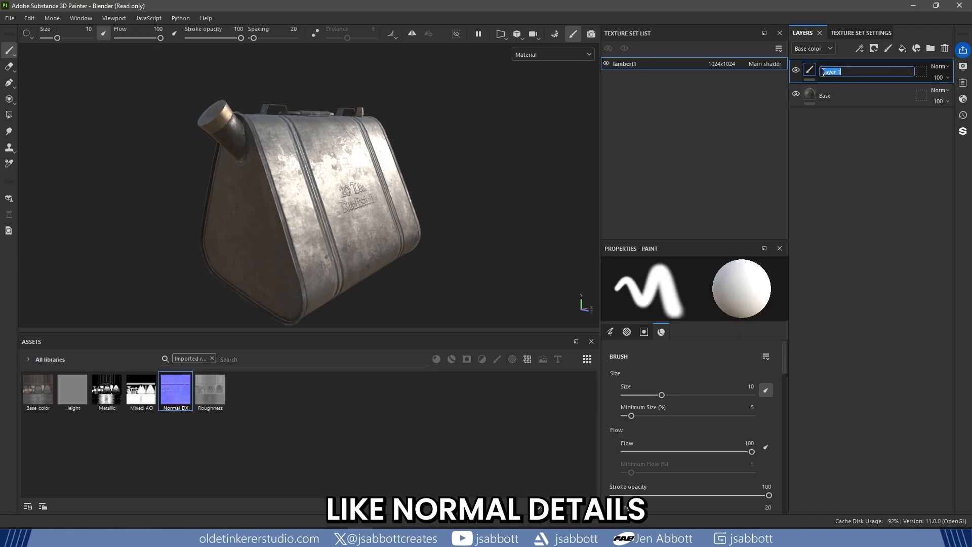
pyautogui.write('Normal D')
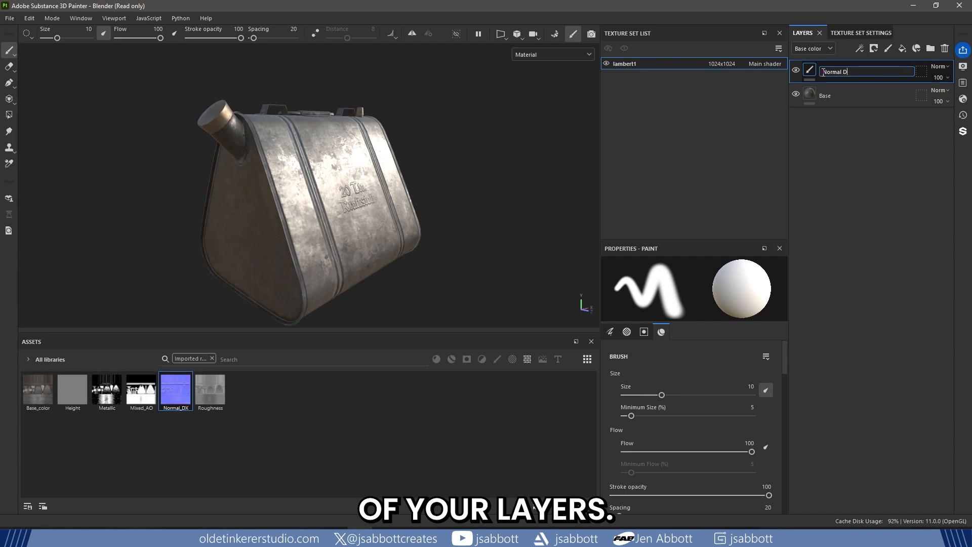
pyautogui.write('etails')
pyautogui.press('Return')
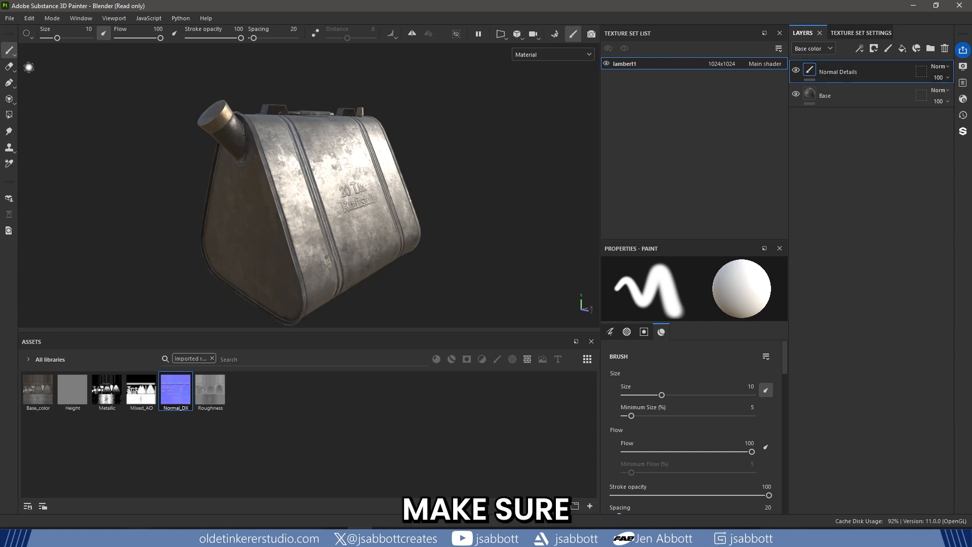
# - Set the brush to Full Preview Cursor and disable its color, height, roughness and metallic channels, keeping only normal
pyautogui.click(28, 34)
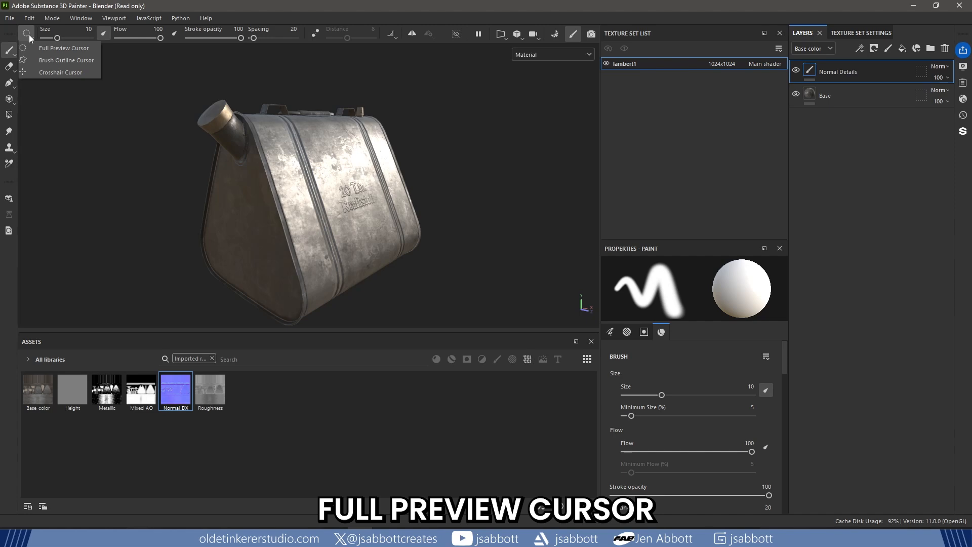
pyautogui.click(90, 47)
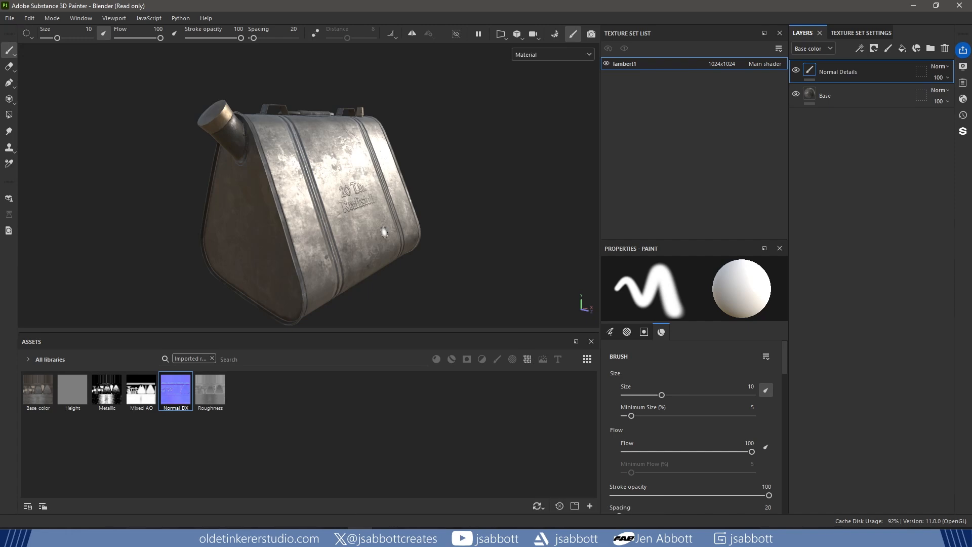
pyautogui.moveTo(783, 365)
pyautogui.mouseDown()
pyautogui.moveTo(788, 482)
pyautogui.moveTo(792, 473)
pyautogui.mouseUp()
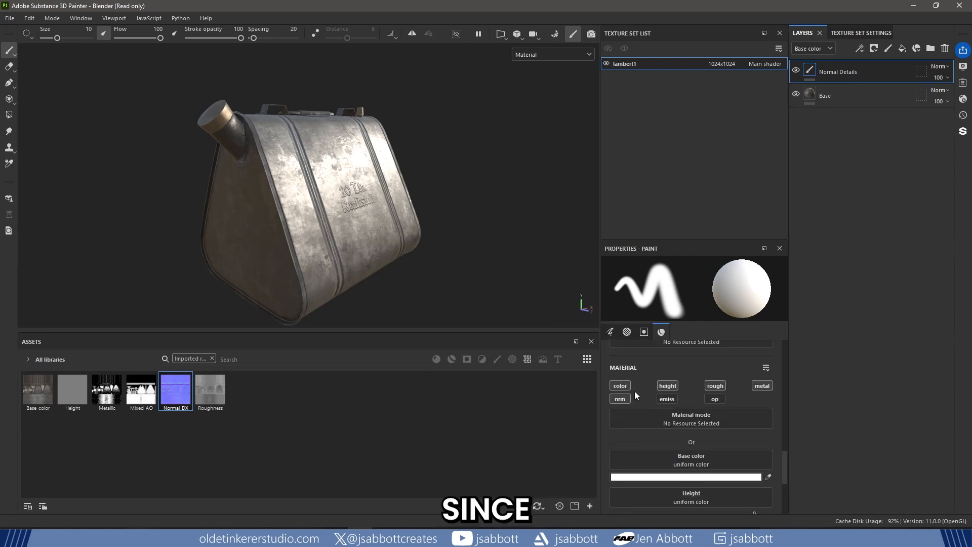
pyautogui.click(621, 386)
pyautogui.click(663, 385)
pyautogui.click(715, 385)
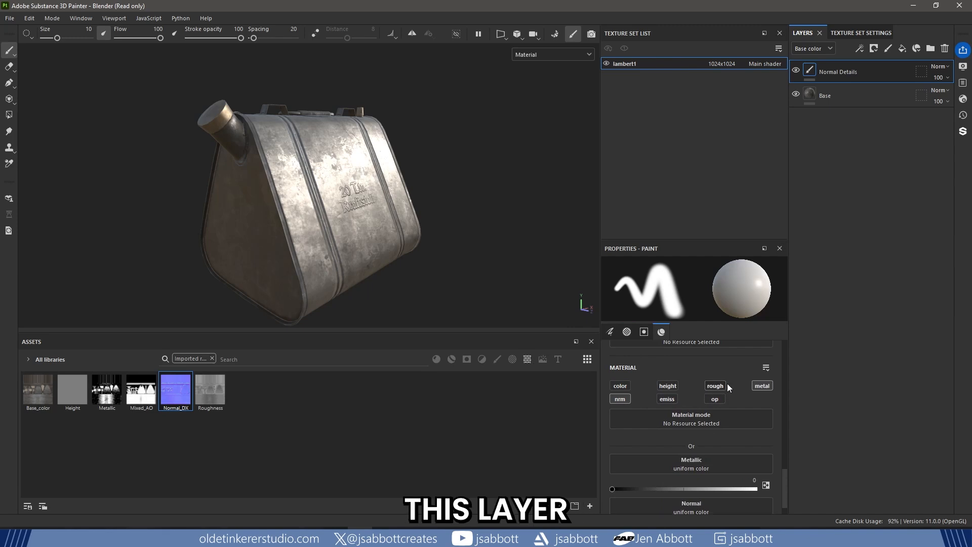
pyautogui.click(762, 386)
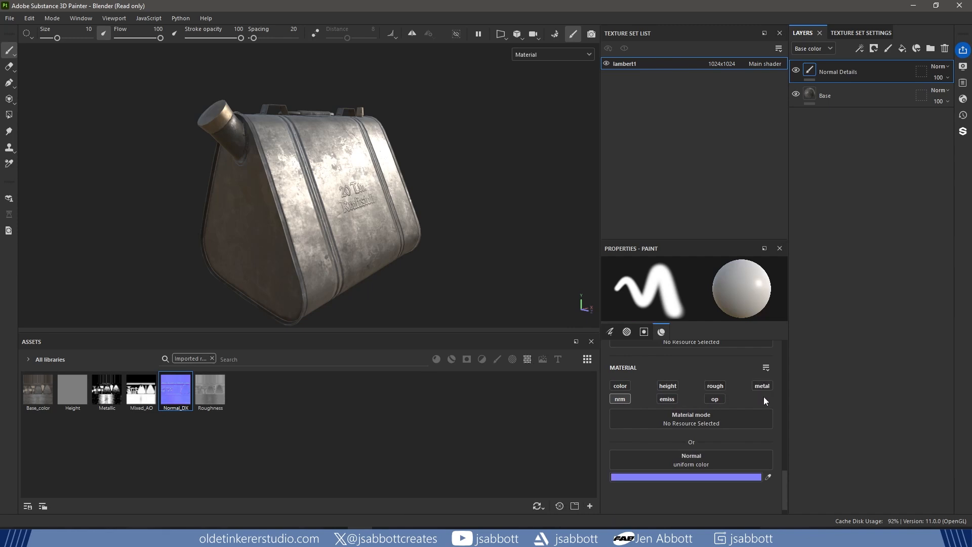
# - Clear the imported-resources filter, show only textures, and assign Circle Bump to the brush's normal channel
pyautogui.click(212, 358)
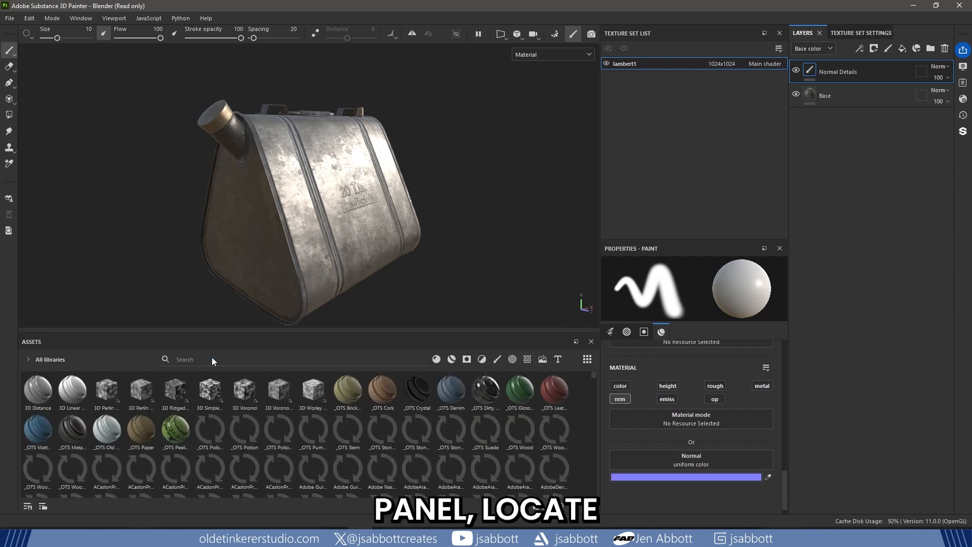
pyautogui.click(527, 359)
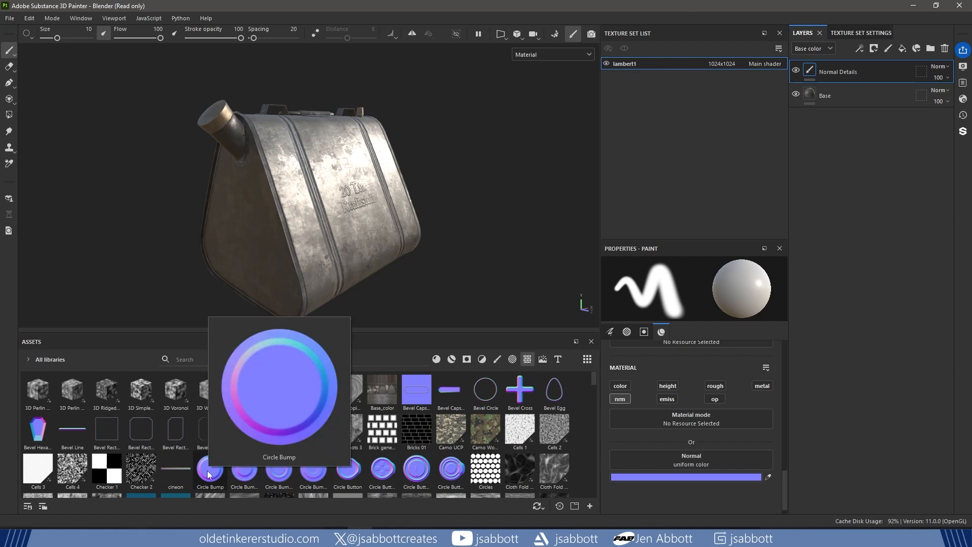
pyautogui.moveTo(210, 473); pyautogui.dragTo(657, 458)
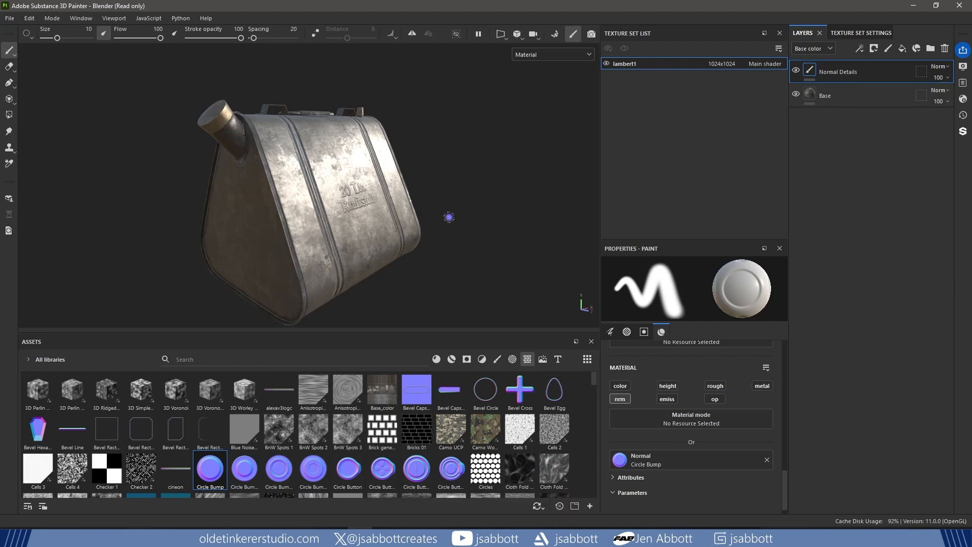
# - Turn the can to face its triangular spout end and enlarge the brush to a size of about 58
pyautogui.keyDown('alt'); pyautogui.moveTo(423, 281); pyautogui.dragTo(458, 282); pyautogui.keyUp('alt')
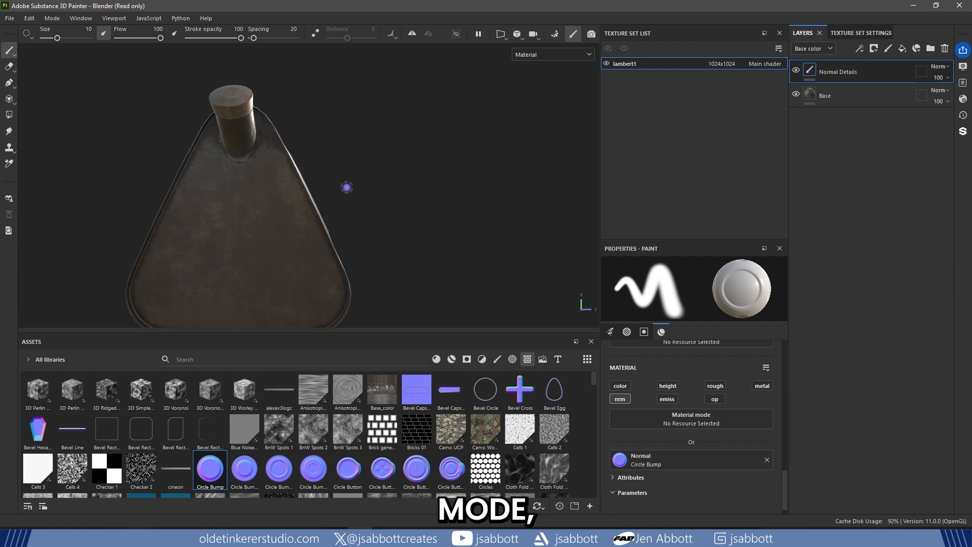
pyautogui.moveTo(329, 173)
pyautogui.keyDown('alt'); pyautogui.mouseDown(button='middle')
pyautogui.moveTo(427, 174)
pyautogui.moveTo(417, 157)
pyautogui.mouseUp(button='middle'); pyautogui.keyUp('alt')
pyautogui.press(']')
pyautogui.press(']')
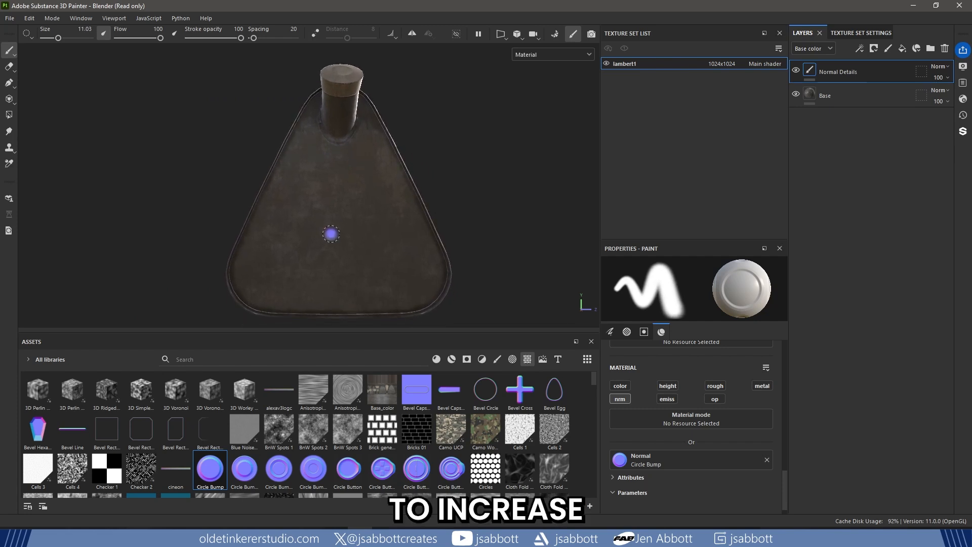
pyautogui.press(']')
pyautogui.press(']')
pyautogui.press(']')
pyautogui.press(']')
pyautogui.press(']')
pyautogui.press(']')
pyautogui.press(']')
pyautogui.press(']')
pyautogui.press(']')
pyautogui.press(']')
pyautogui.press(']')
pyautogui.press(']')
pyautogui.press(']')
pyautogui.press(']')
pyautogui.press(']')
pyautogui.press(']')
pyautogui.press(']')
pyautogui.press(']')
pyautogui.press(']')
pyautogui.press(']')
pyautogui.press('[')
pyautogui.press('[')
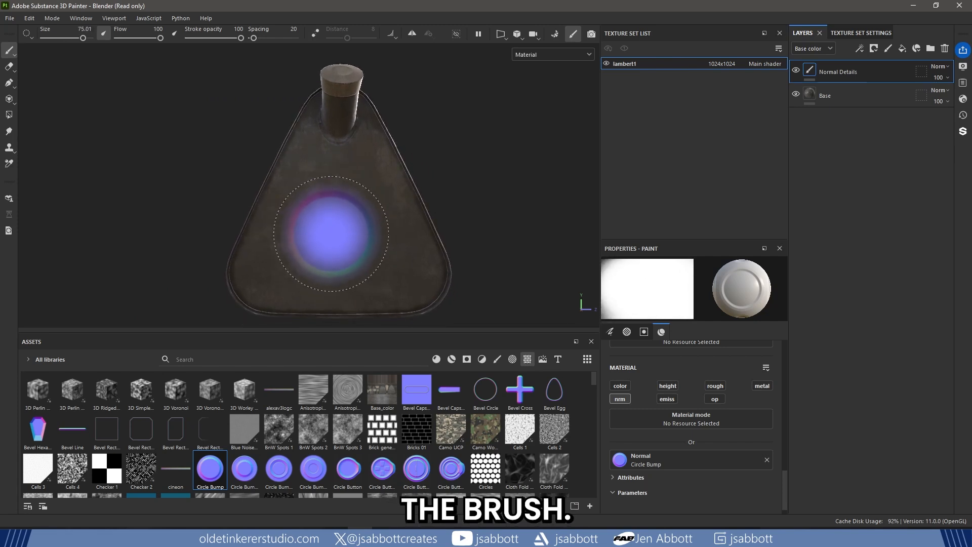
pyautogui.moveTo(331, 234)
pyautogui.keyDown('ctrl'); pyautogui.mouseDown(button='right')
pyautogui.moveTo(290, 234)
pyautogui.moveTo(319, 234)
pyautogui.mouseUp(button='right'); pyautogui.keyUp('ctrl')
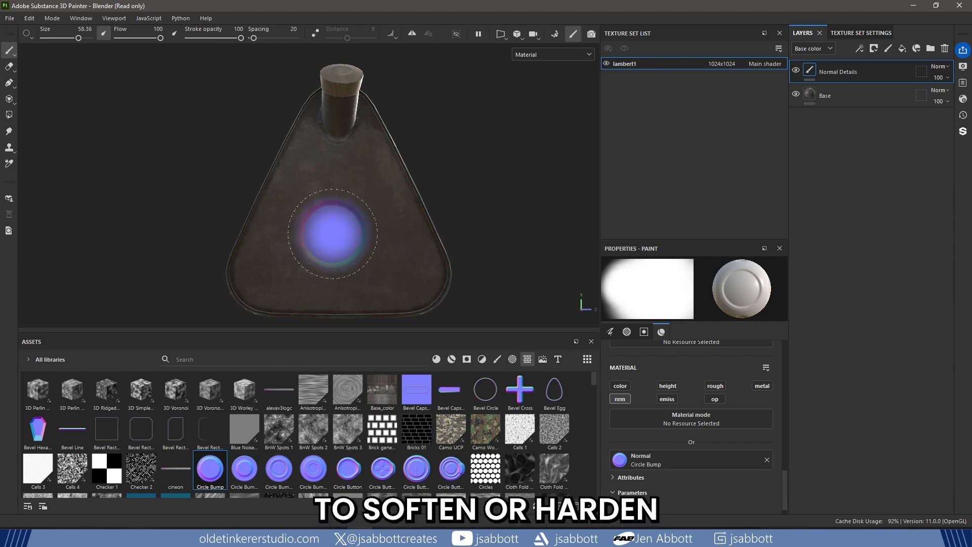
# - Harden and rotate the brush tip, and stamp one Circle Bump in the middle of the can's triangular end
pyautogui.keyDown('ctrl'); pyautogui.moveTo(333, 233); pyautogui.dragTo(331, 199, button='right'); pyautogui.keyUp('ctrl')
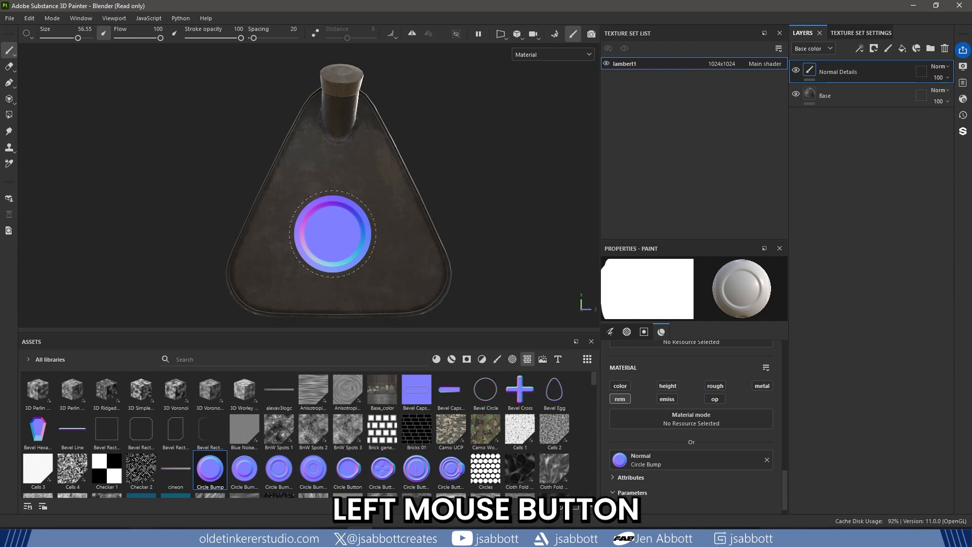
pyautogui.moveTo(332, 234)
pyautogui.keyDown('ctrl'); pyautogui.mouseDown()
pyautogui.moveTo(299, 234)
pyautogui.moveTo(354, 234)
pyautogui.mouseUp(); pyautogui.keyUp('ctrl')
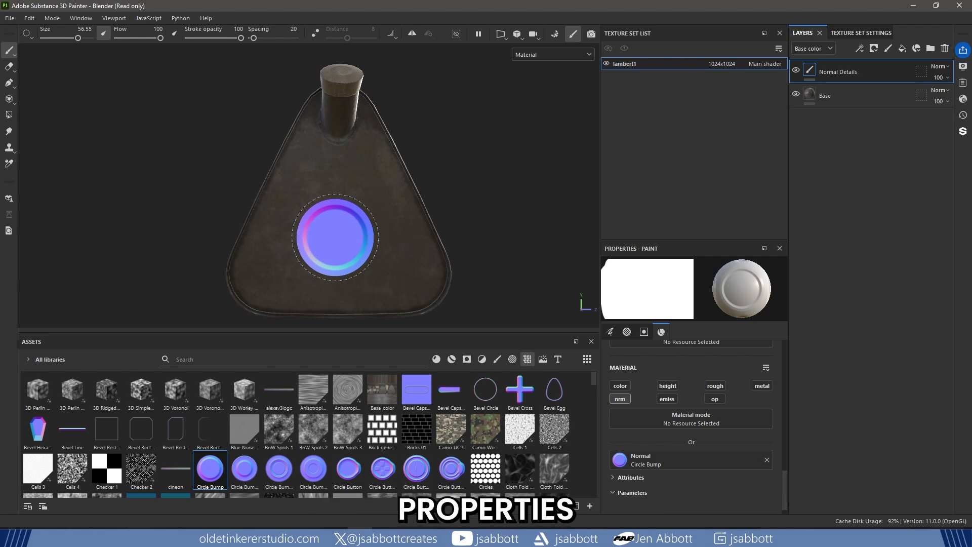
pyautogui.click(334, 237)
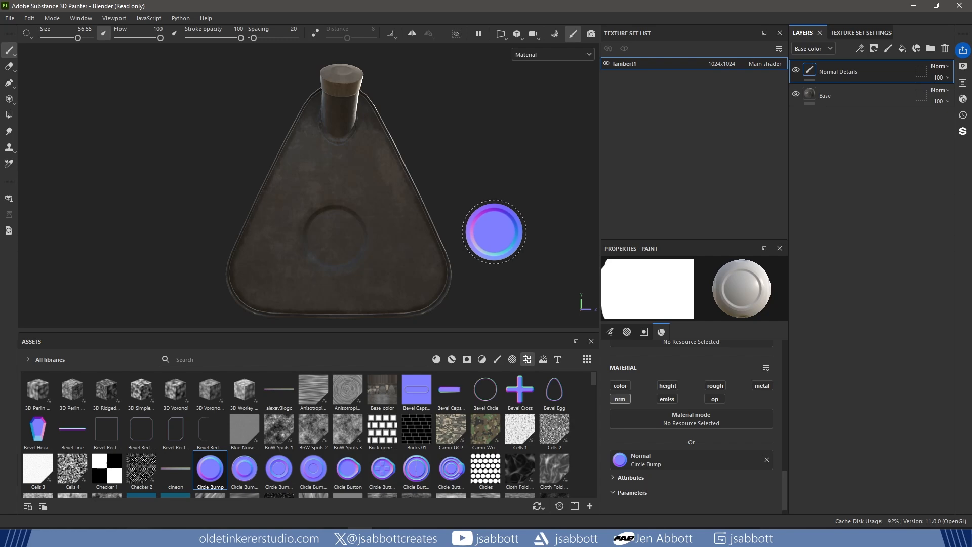
# - Turn the can to its lettered side and load the Vent Circle Dot Large texture into the brush's normal channel
pyautogui.keyDown('alt'); pyautogui.moveTo(488, 225); pyautogui.dragTo(323, 226); pyautogui.keyUp('alt')
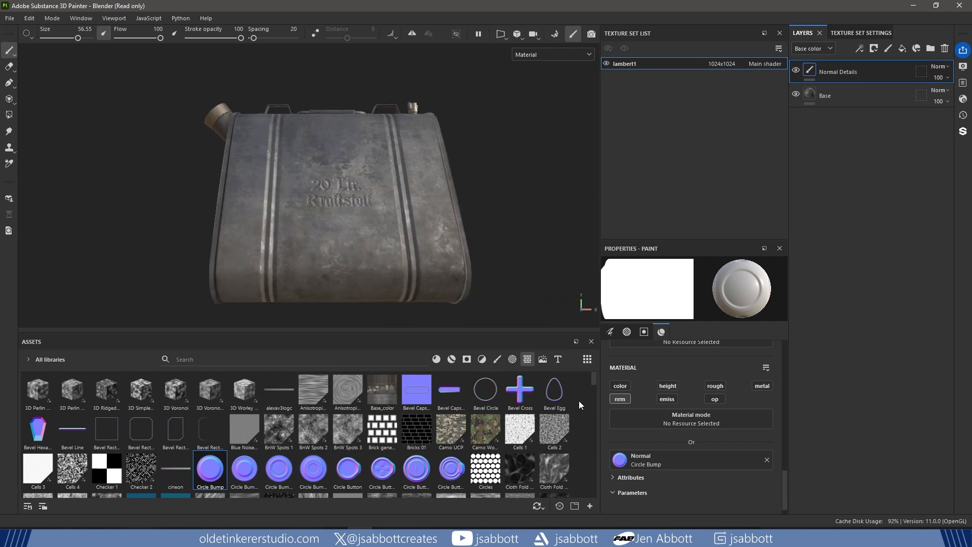
pyautogui.scroll(-10, 578, 441)
pyautogui.moveTo(591, 424); pyautogui.dragTo(593, 474)
pyautogui.click(72, 457)
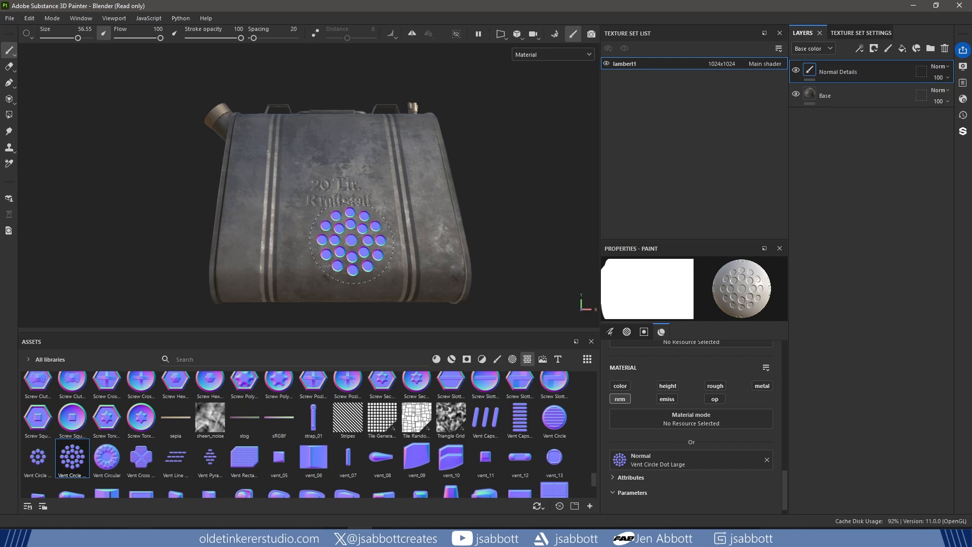
# - Reduce the brush size to about 37 and stamp one Vent Circle Dot Large centred above the can's lettering
pyautogui.press('[')
pyautogui.press('[')
pyautogui.press('[')
pyautogui.press('[')
pyautogui.press('[')
pyautogui.press('[')
pyautogui.press(']')
pyautogui.press(']')
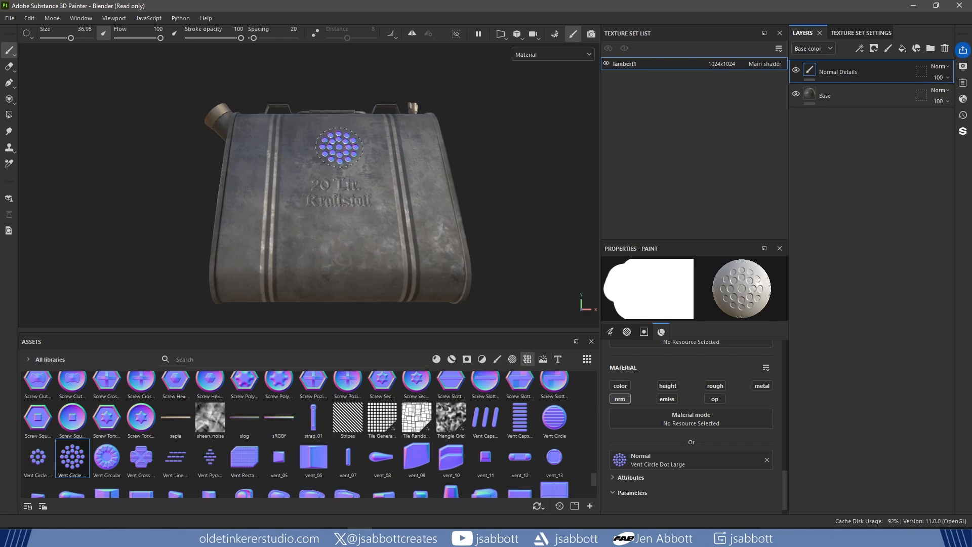
pyautogui.click(339, 147)
pyautogui.moveTo(515, 191)
pyautogui.keyDown('alt'); pyautogui.mouseDown()
pyautogui.moveTo(499, 174)
pyautogui.moveTo(535, 194)
pyautogui.mouseUp(); pyautogui.keyUp('alt')
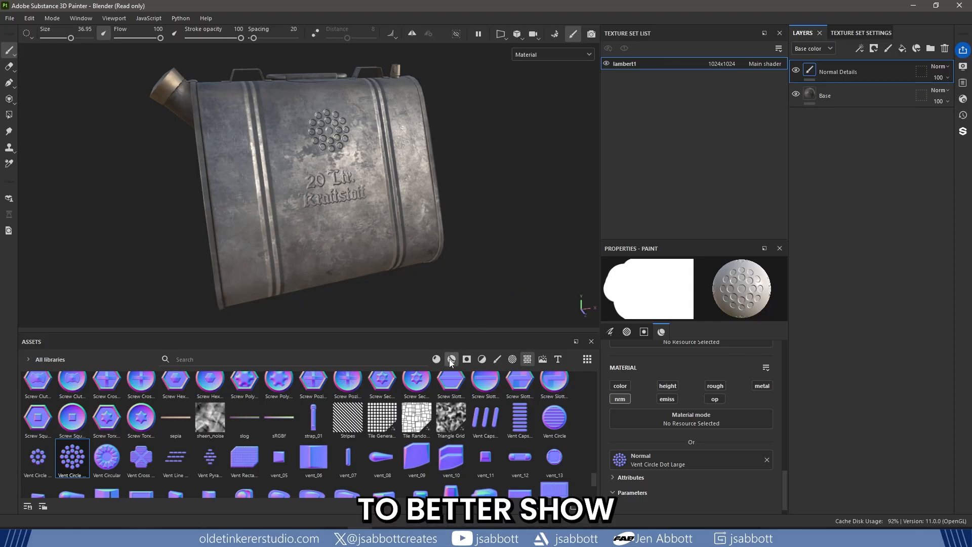
# - Show only smart materials, search them for "metal", and add Steel Painted Worn above the Normal Details layer
pyautogui.click(451, 359)
pyautogui.click(276, 359)
pyautogui.write('metal')
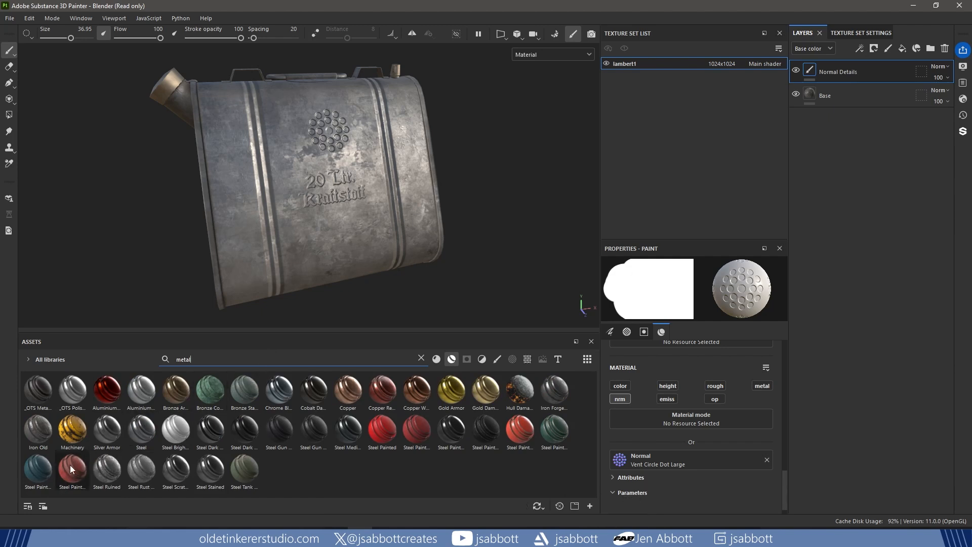
pyautogui.moveTo(70, 465)
pyautogui.mouseDown()
pyautogui.moveTo(846, 121)
pyautogui.moveTo(851, 60)
pyautogui.mouseUp()
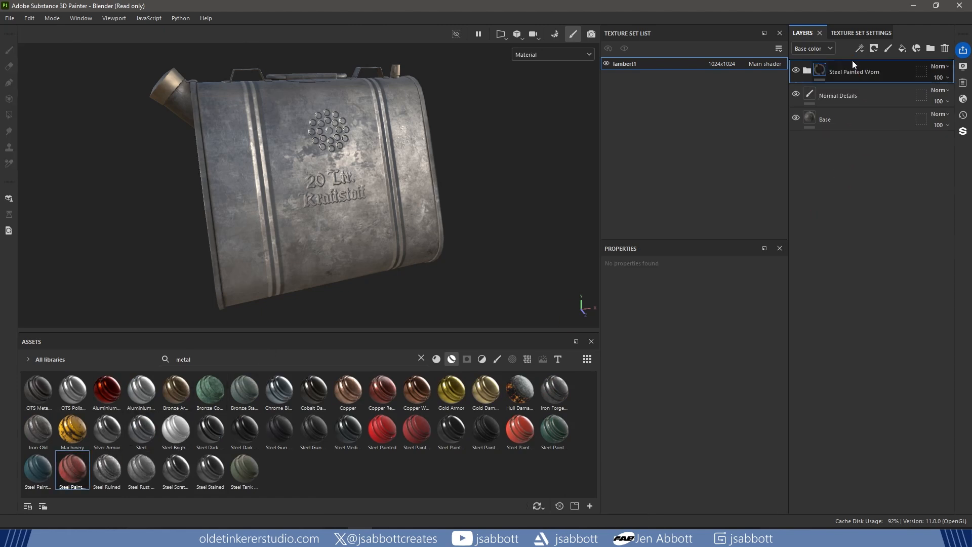
# - Add a black mask to the Steel Painted Worn layer and give the mask a Metal Edge Wear generator
pyautogui.rightClick(871, 73)
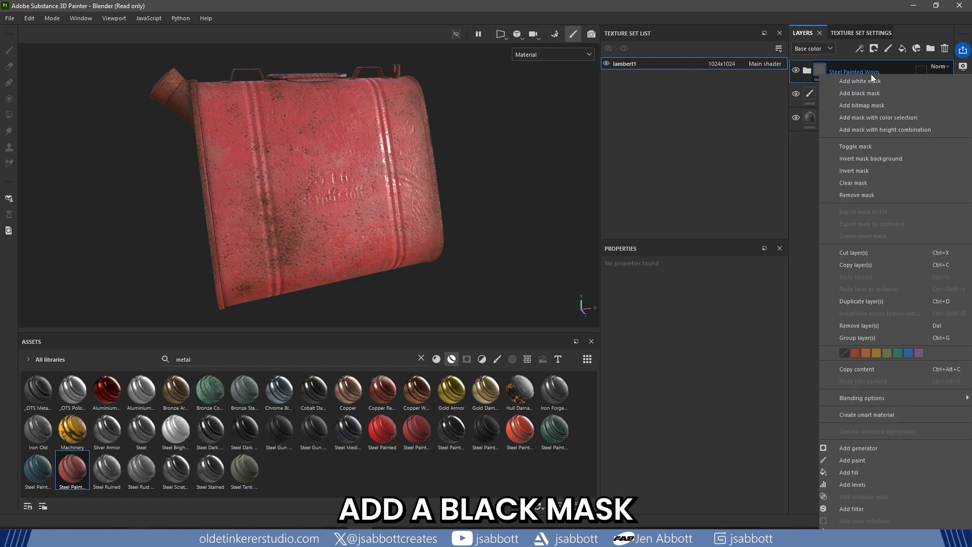
pyautogui.click(870, 93)
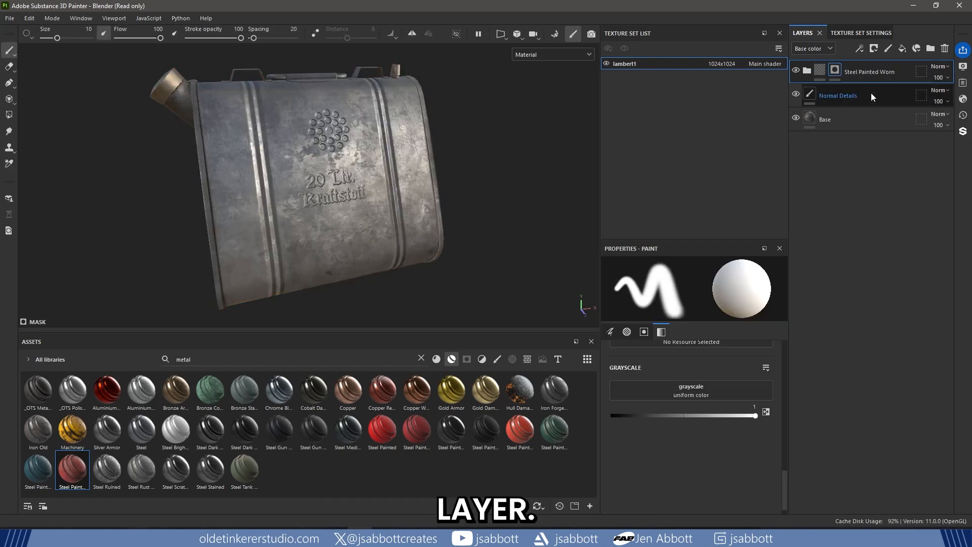
pyautogui.rightClick(833, 68)
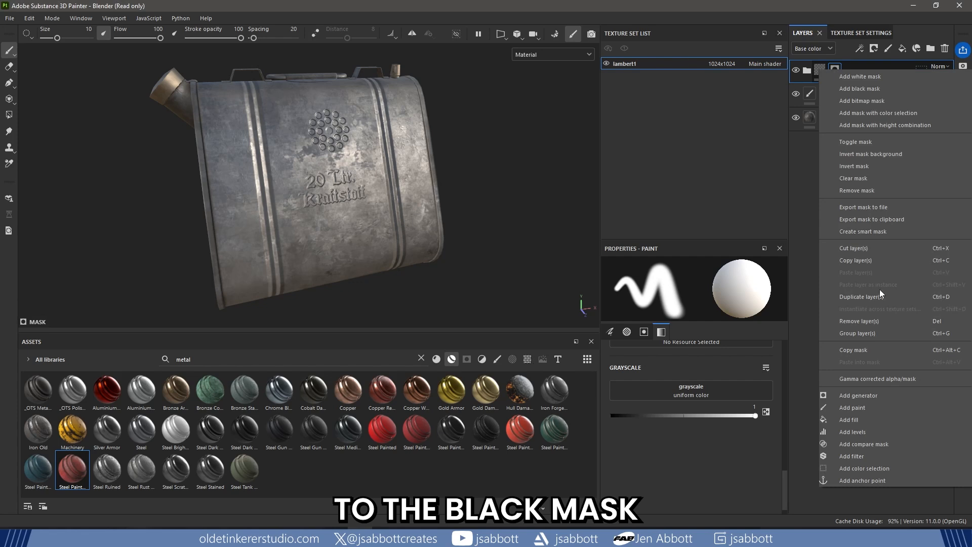
pyautogui.click(885, 396)
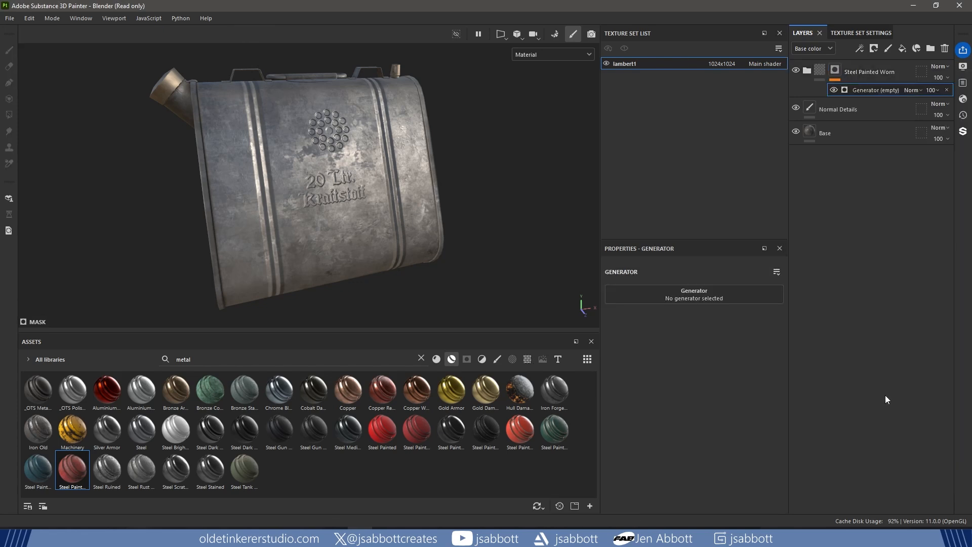
pyautogui.click(701, 296)
pyautogui.write('metal')
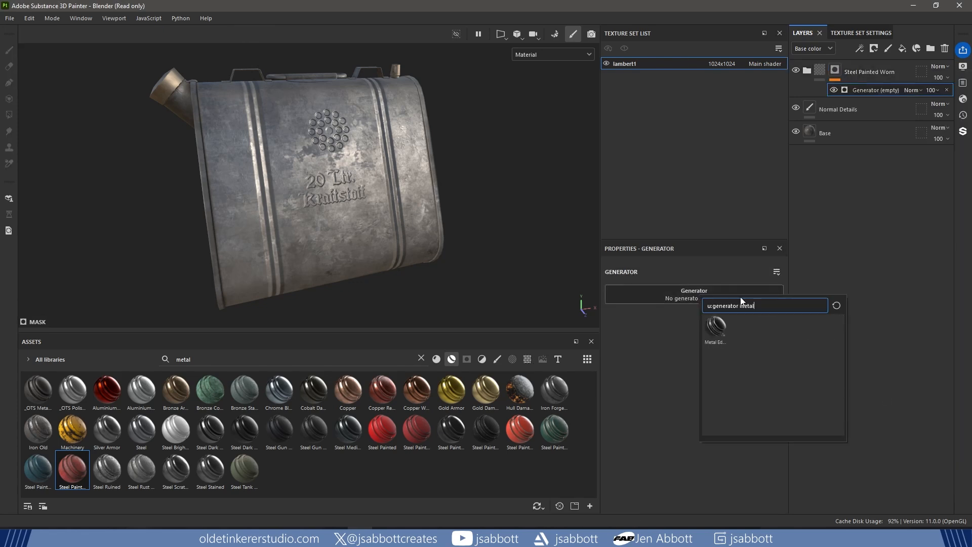
pyautogui.moveTo(719, 324)
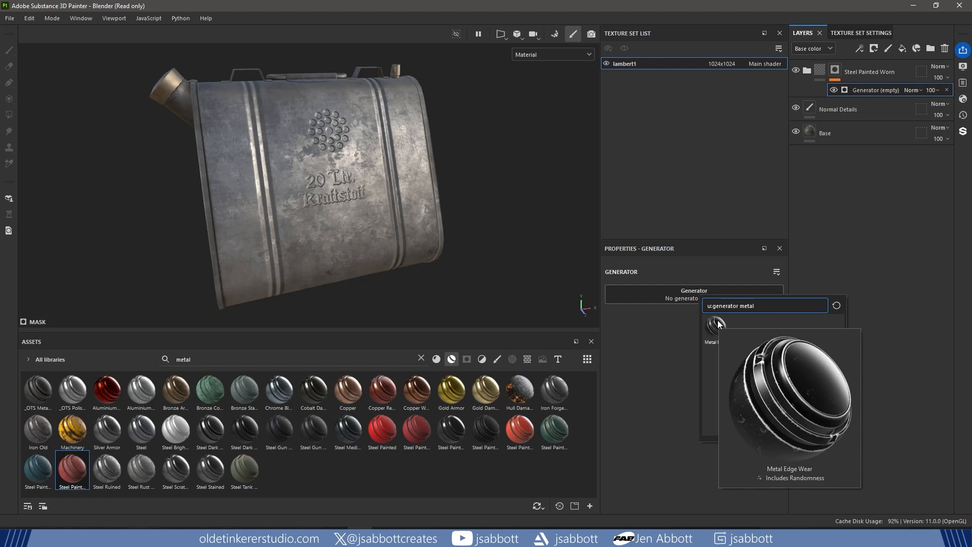
pyautogui.click(718, 321)
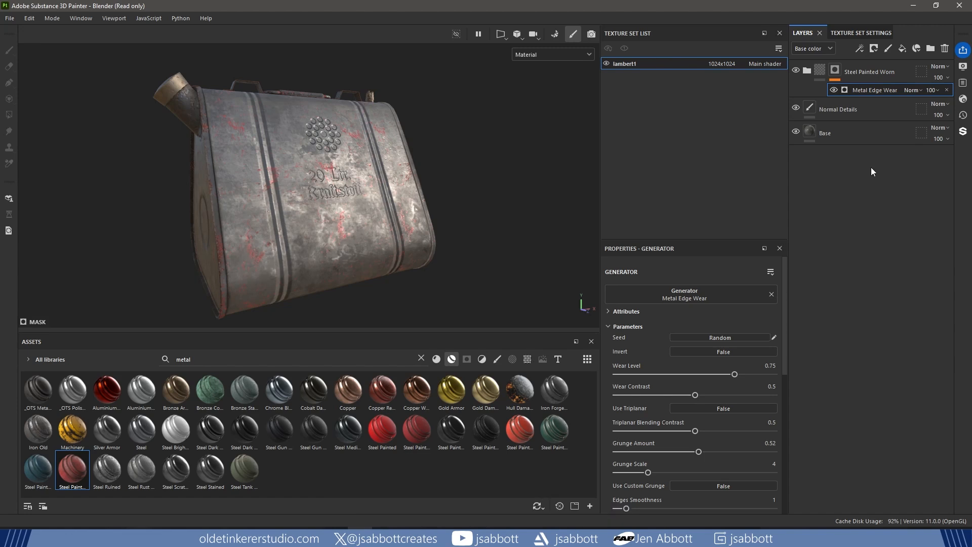
# - Add an anchor point to the Normal Details layer
pyautogui.click(865, 110)
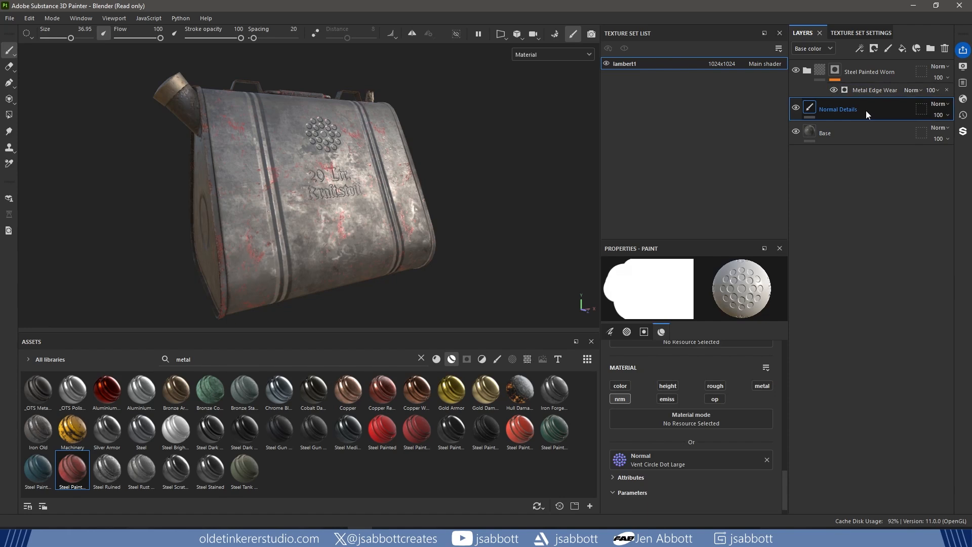
pyautogui.rightClick(865, 111)
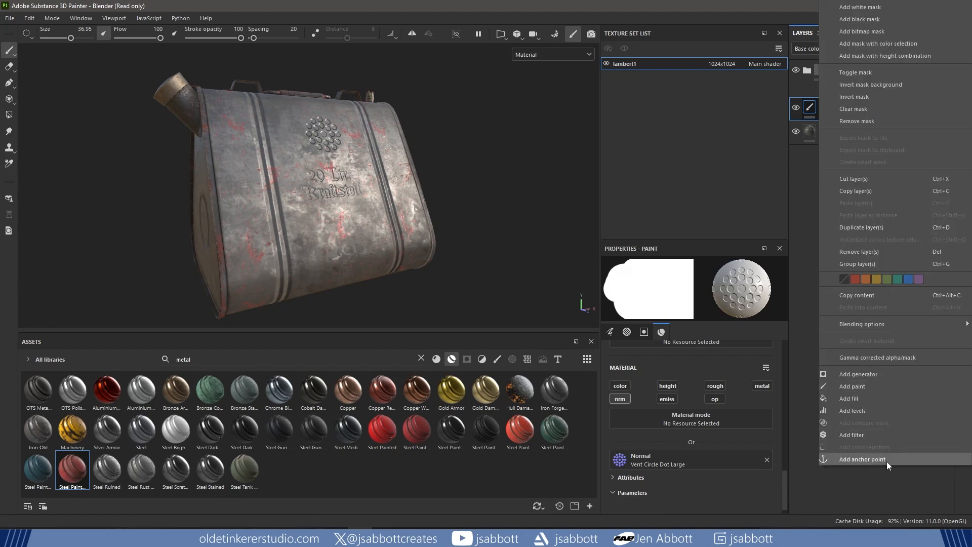
pyautogui.click(862, 459)
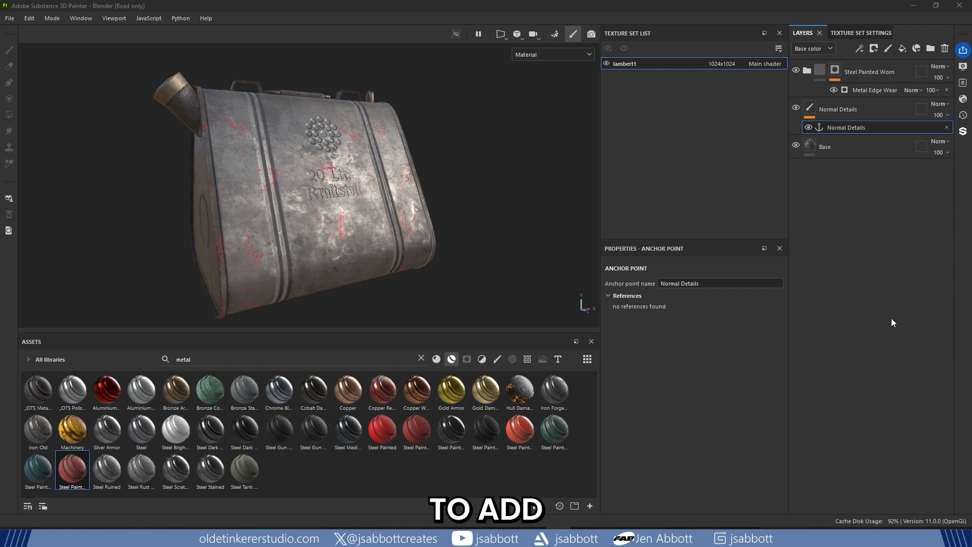
# - Assign the Normal Details anchor point to the Metal Edge Wear generator's Micro Normal input, with Normal as the referenced channel
pyautogui.click(876, 91)
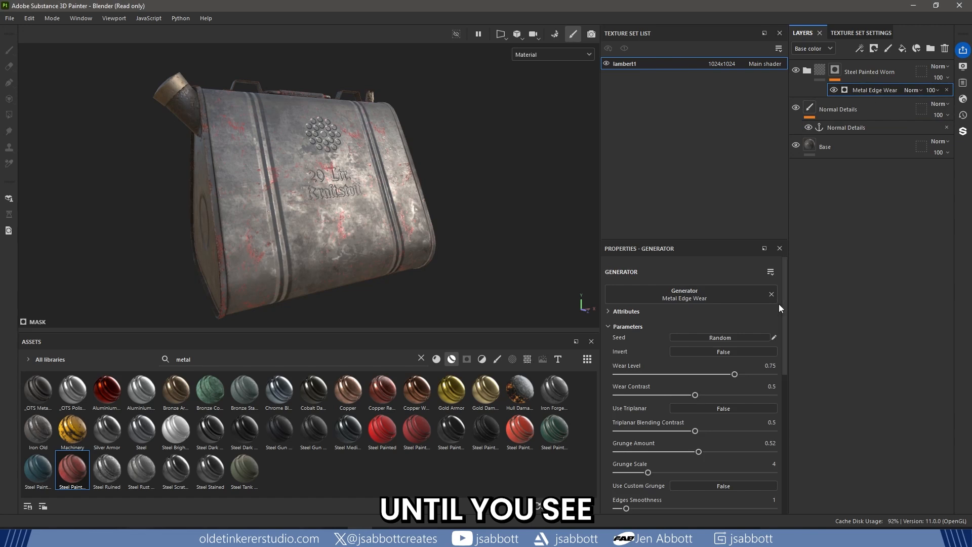
pyautogui.moveTo(783, 290); pyautogui.dragTo(787, 463)
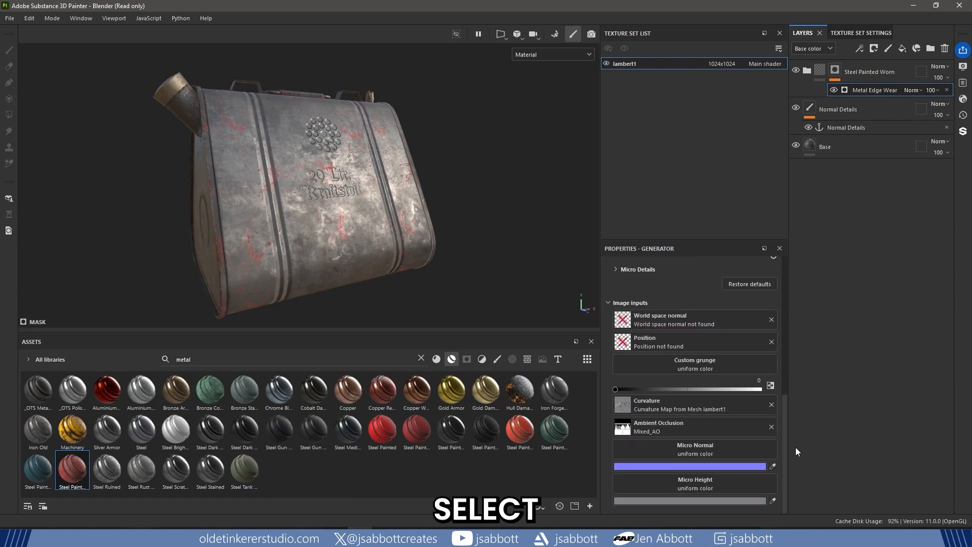
pyautogui.click(693, 447)
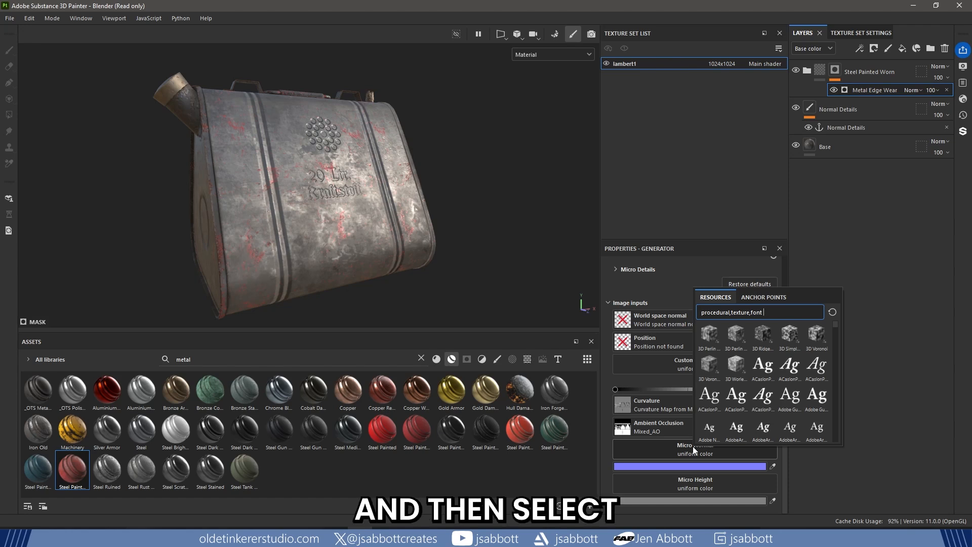
pyautogui.click(770, 298)
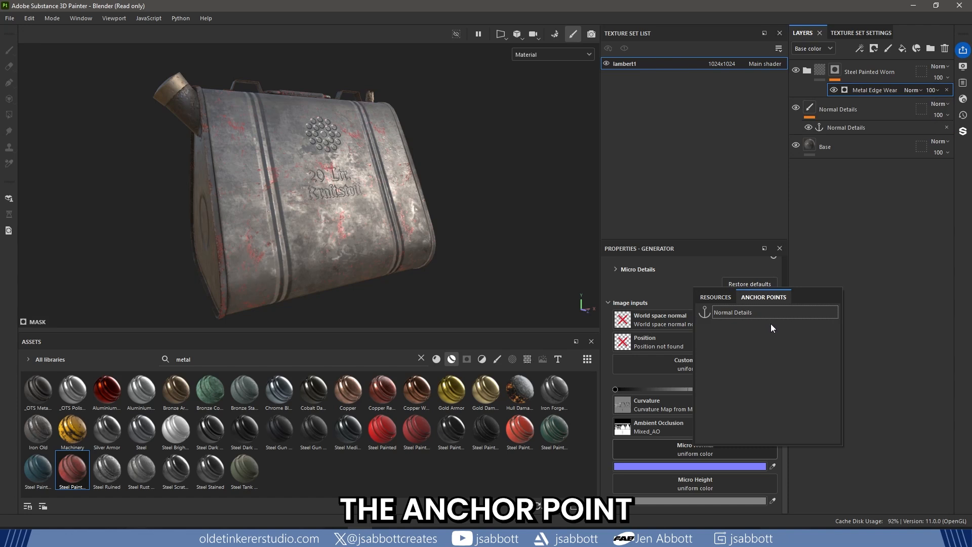
pyautogui.click(770, 317)
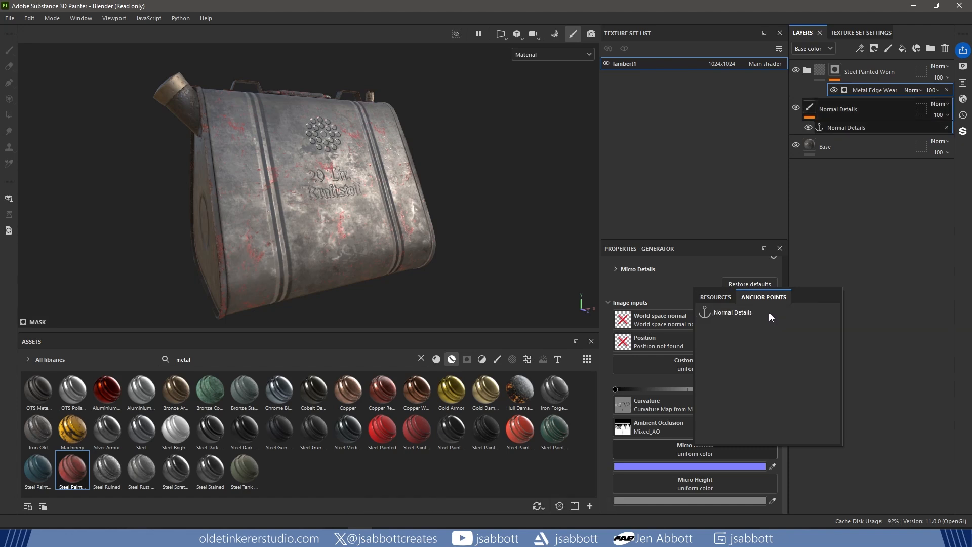
pyautogui.scroll(-1, 779, 364)
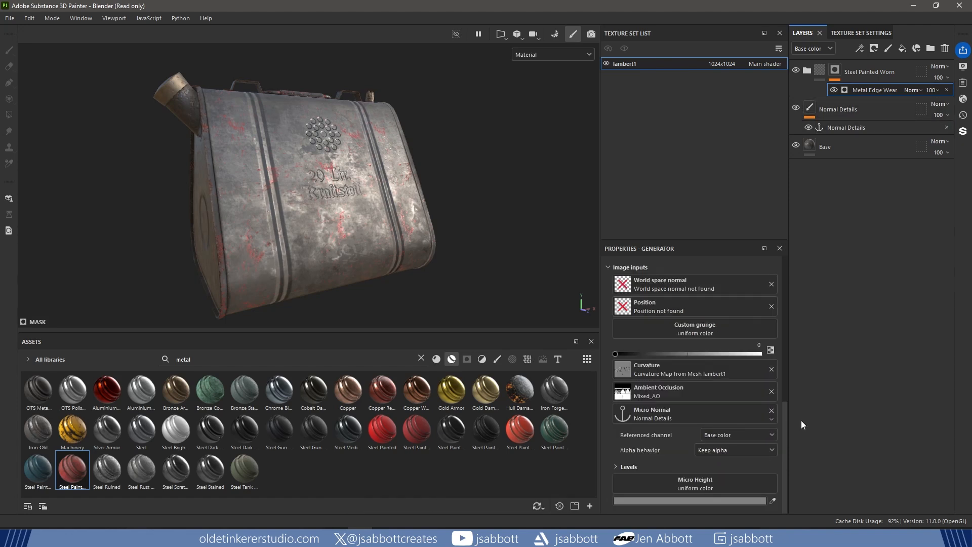
pyautogui.click(771, 434)
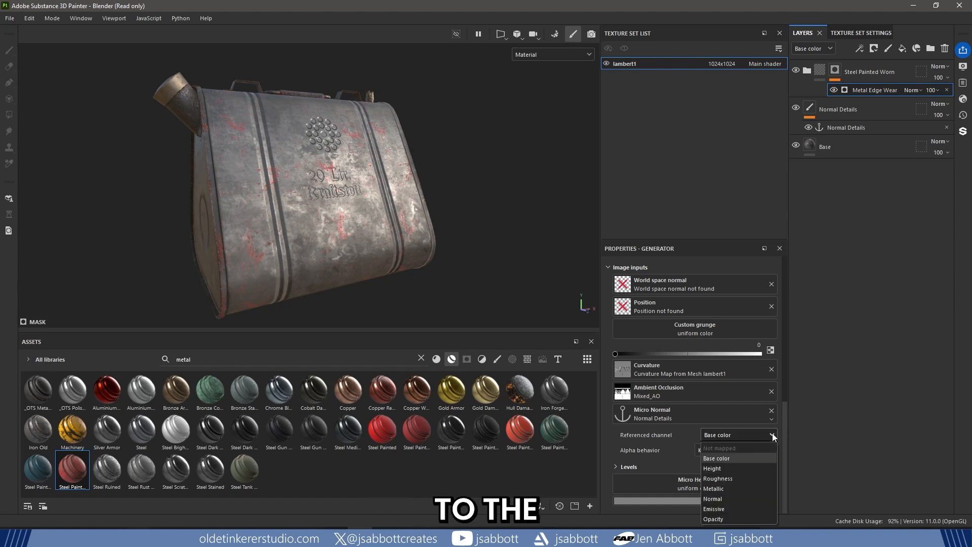
pyautogui.click(756, 498)
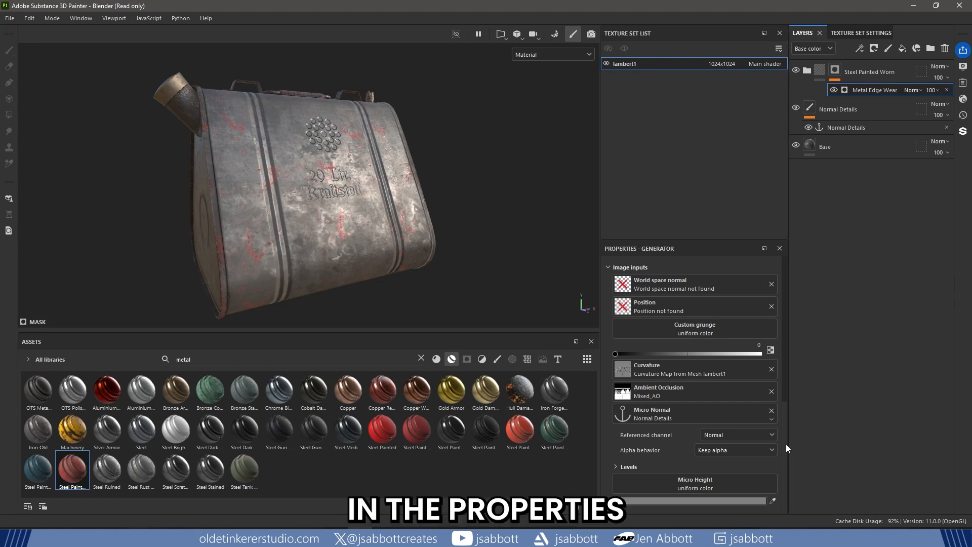
# - Set Micro Normal to True in the Metal Edge Wear generator's Micro Details
pyautogui.moveTo(786, 444); pyautogui.dragTo(787, 381)
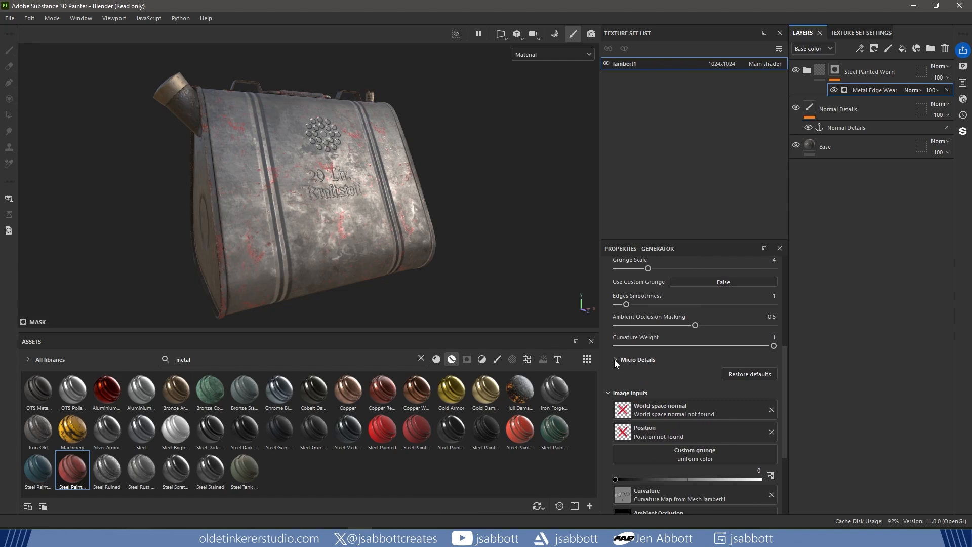
pyautogui.click(615, 359)
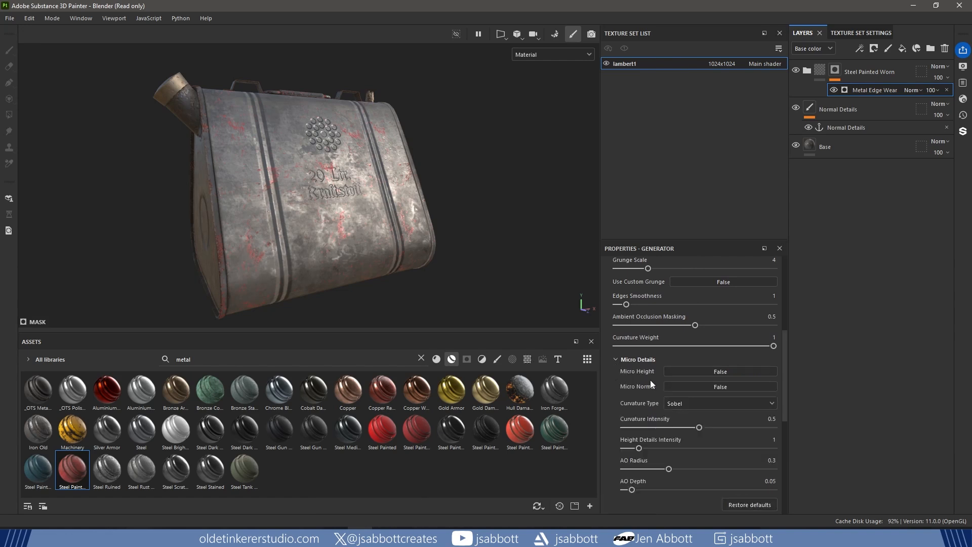
pyautogui.click(730, 387)
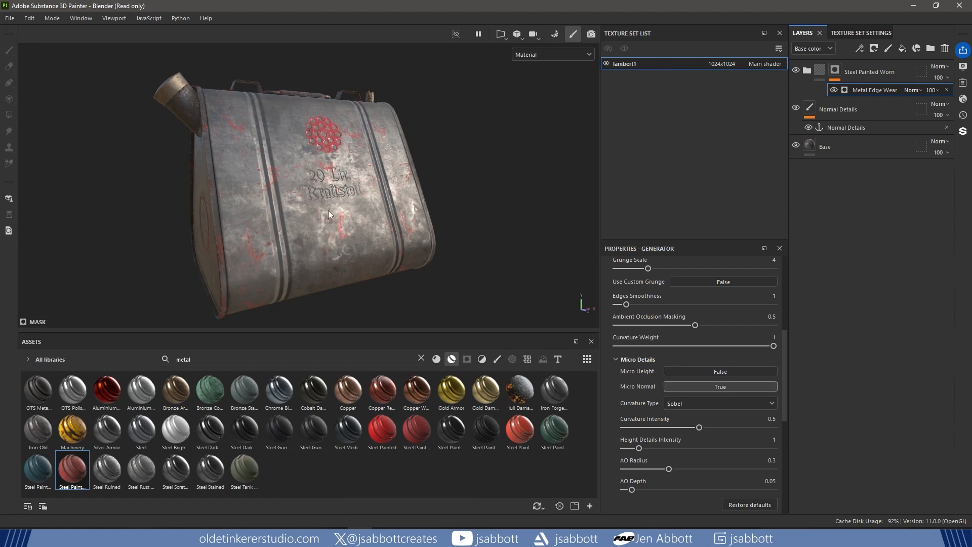
pyautogui.moveTo(360, 298)
pyautogui.keyDown('alt'); pyautogui.mouseDown()
pyautogui.moveTo(472, 278)
pyautogui.moveTo(350, 298)
pyautogui.mouseUp(); pyautogui.keyUp('alt')
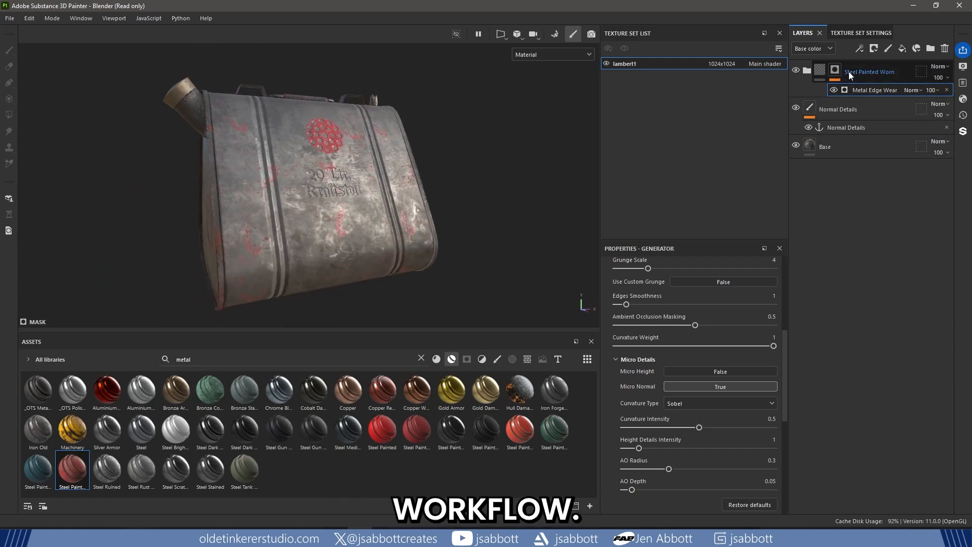
# - Set the Grunge Amount of the Metal Edge Wear generator on the Steel Painted Worn mask to 0.5
pyautogui.click(819, 71)
pyautogui.click(834, 70)
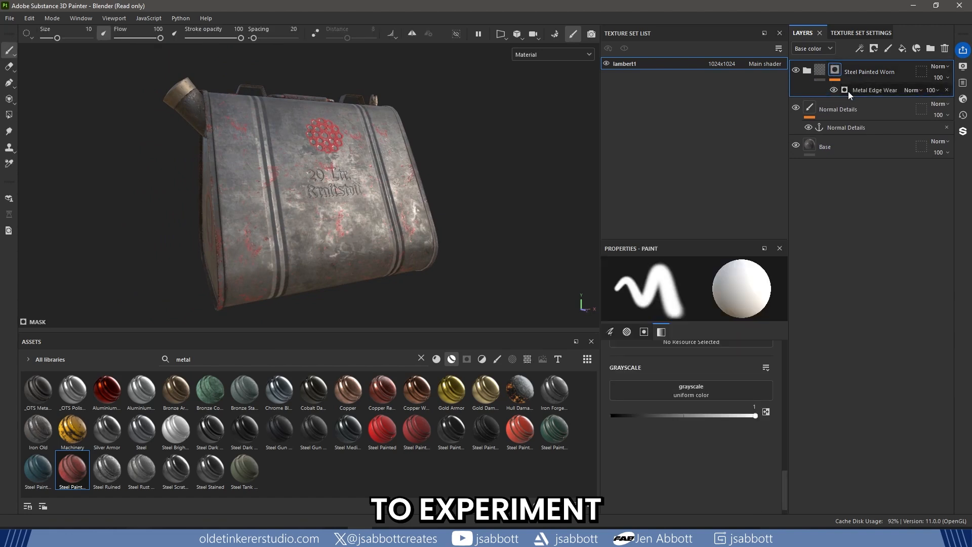
pyautogui.click(858, 90)
pyautogui.scroll(4, 721, 331)
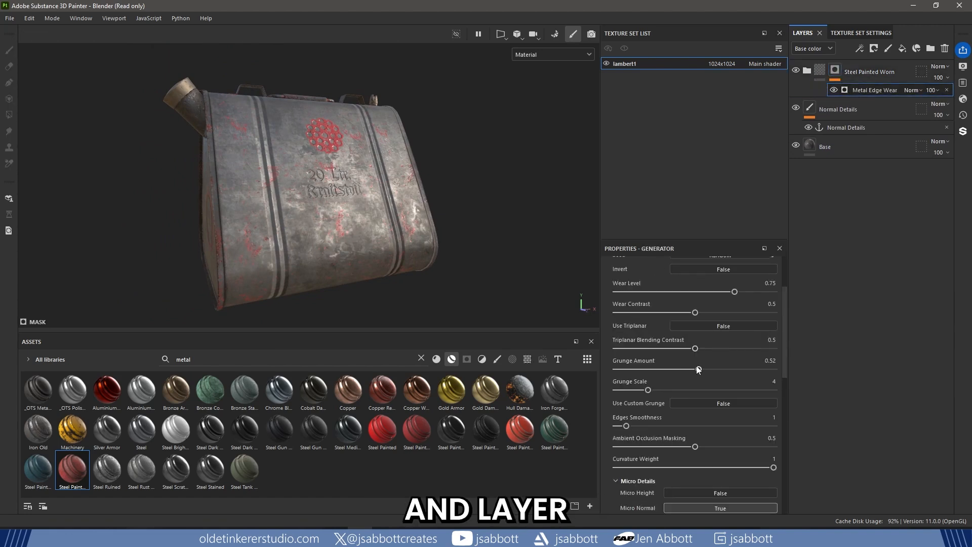
pyautogui.moveTo(714, 369); pyautogui.dragTo(695, 369)
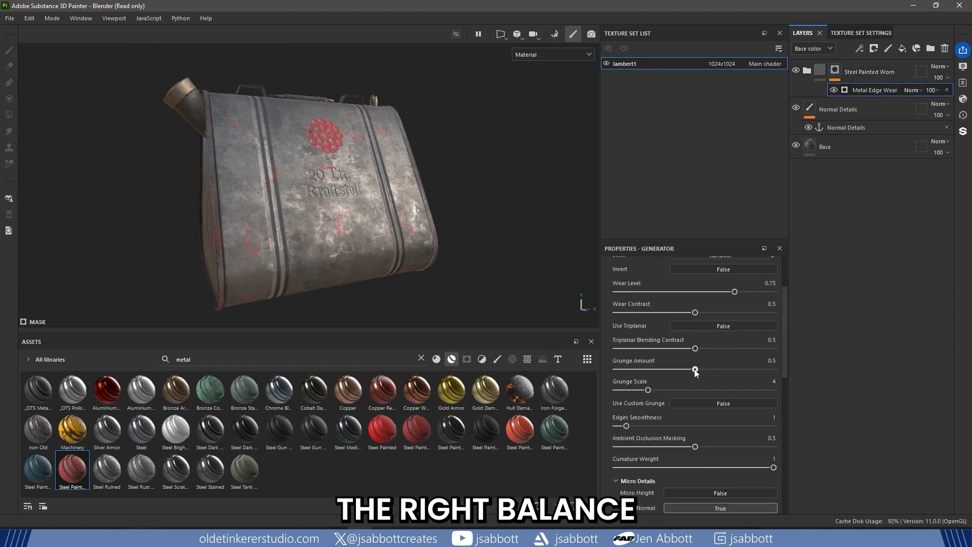